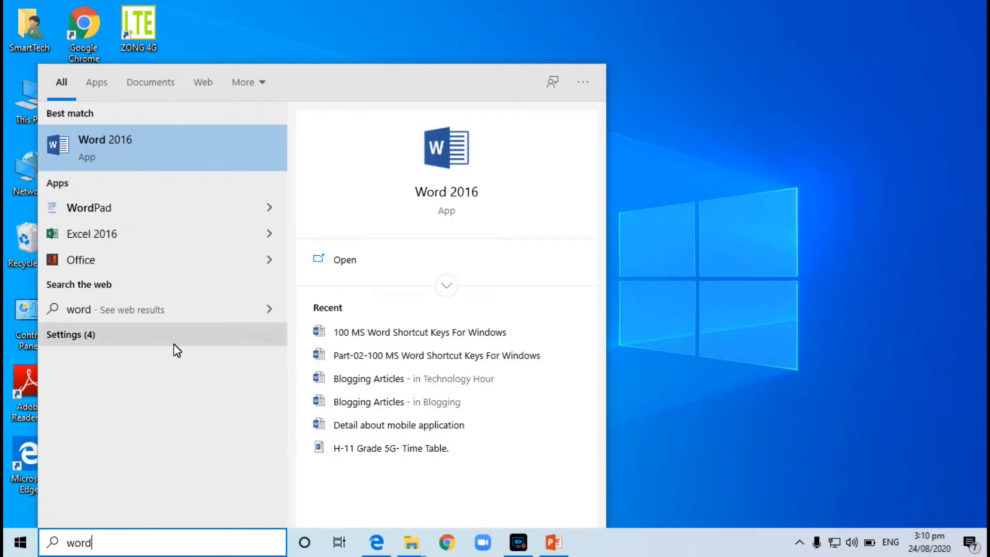
# Step: Launch Word 2016 with a blank document and start inserting a chart
pyautogui.click(105, 148)
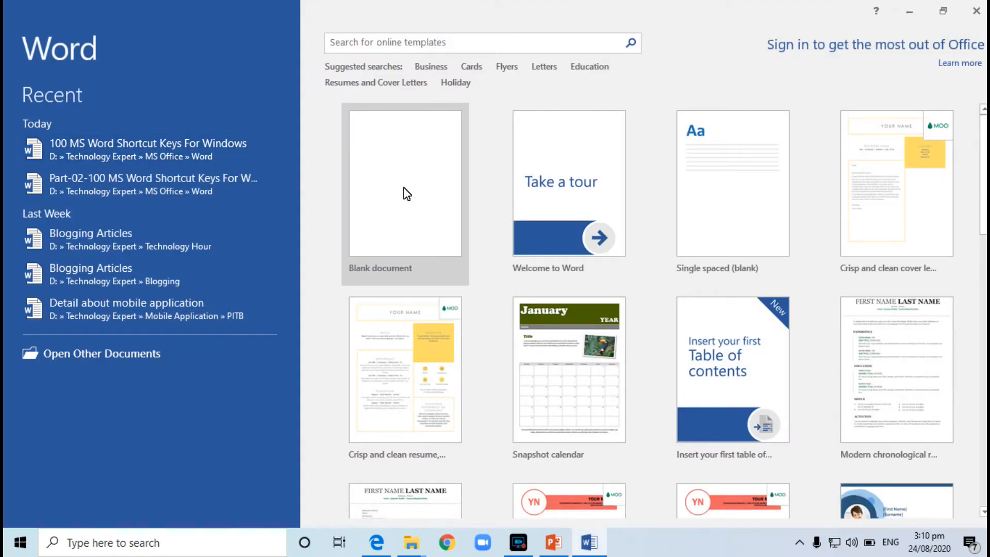
pyautogui.click(406, 194)
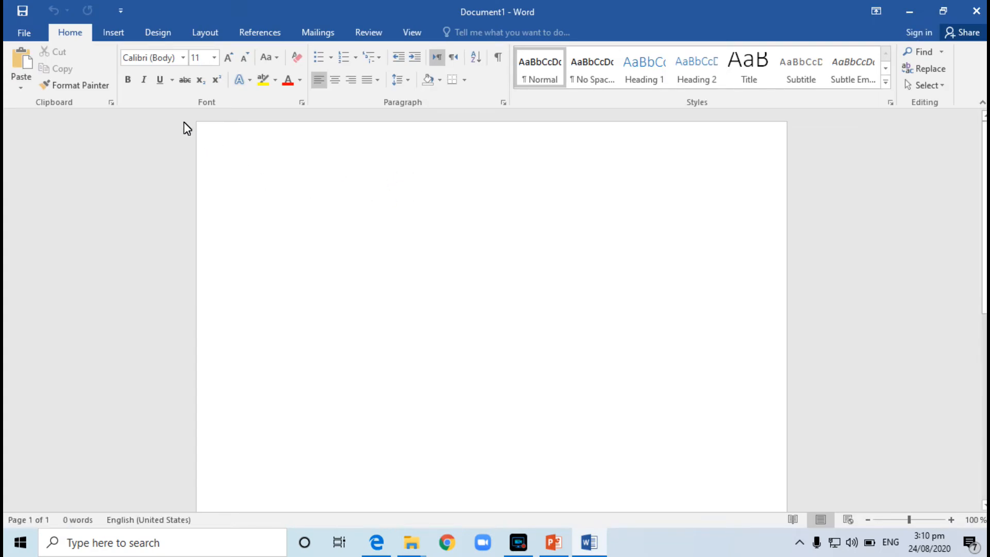
pyautogui.click(108, 33)
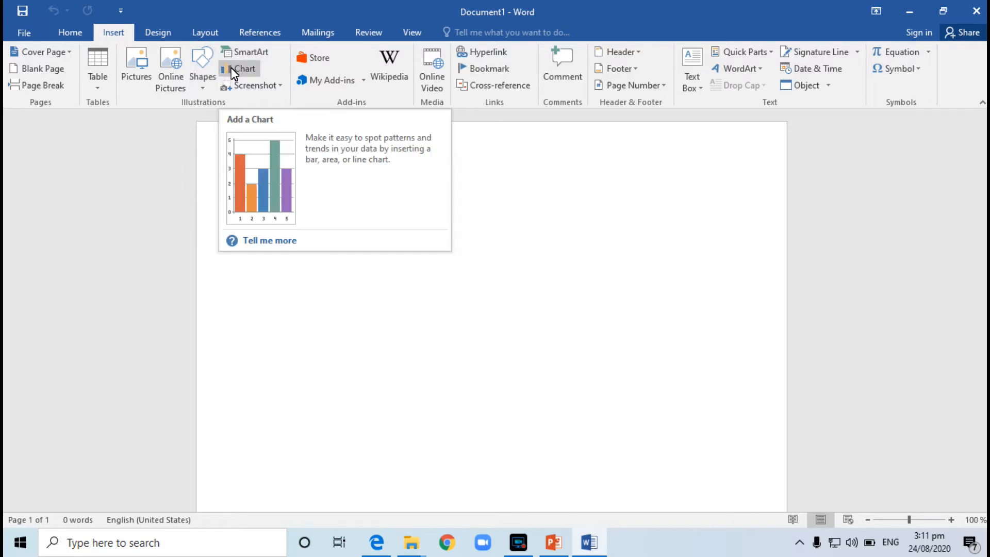
pyautogui.click(246, 70)
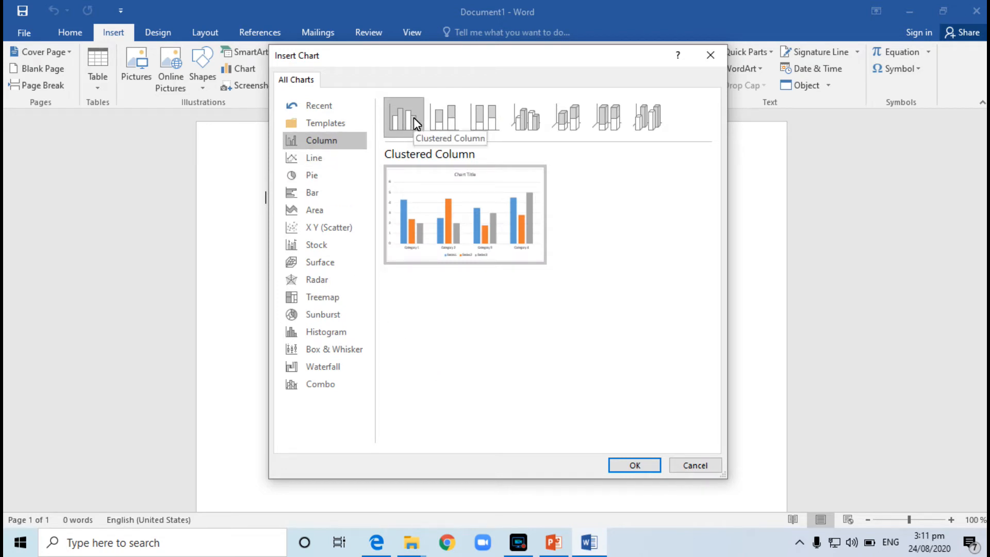
# Step: Preview the line, pie, bar, area, scatter and stock chart types, including the 100% Stacked Line and Line with Markers variants
pyautogui.click(319, 157)
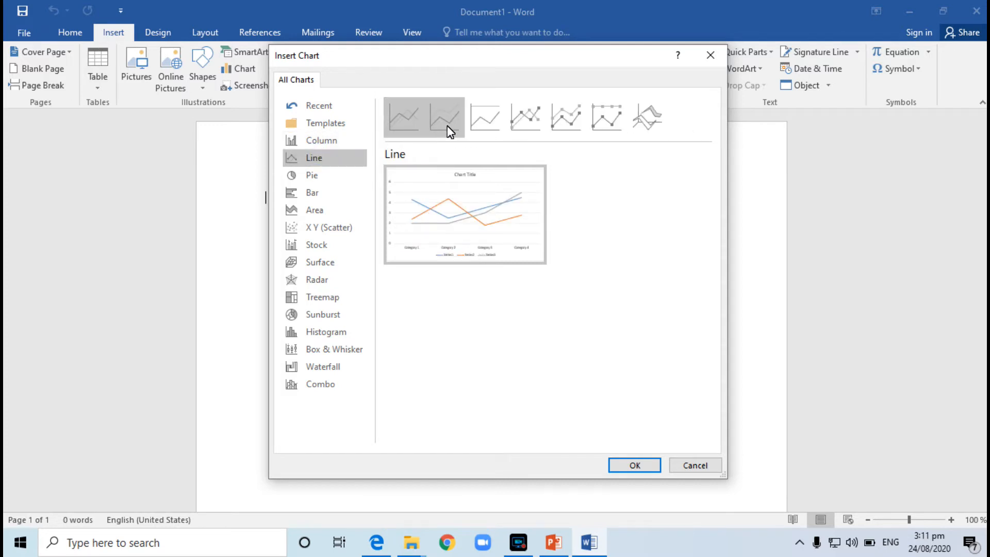
pyautogui.click(496, 123)
pyautogui.moveTo(470, 232)
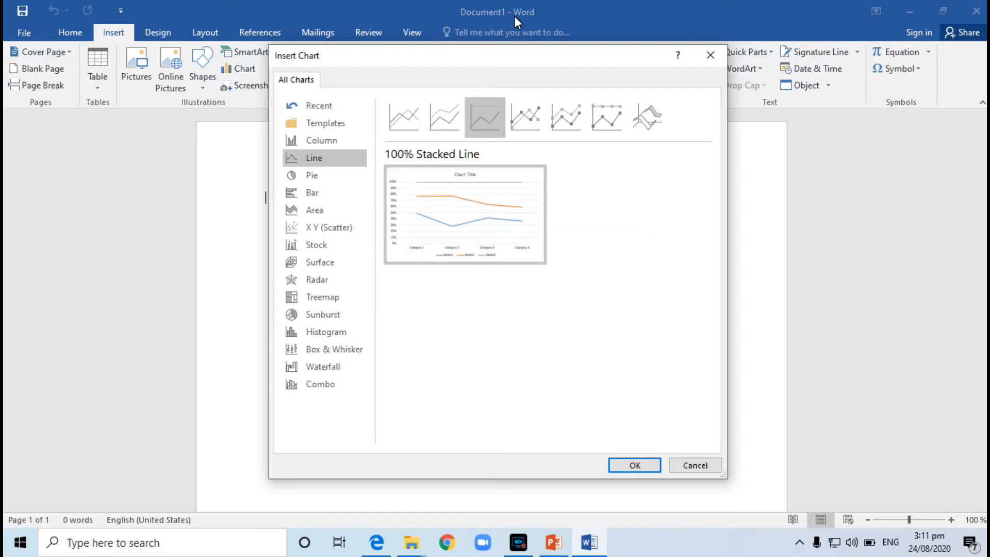
pyautogui.click(526, 117)
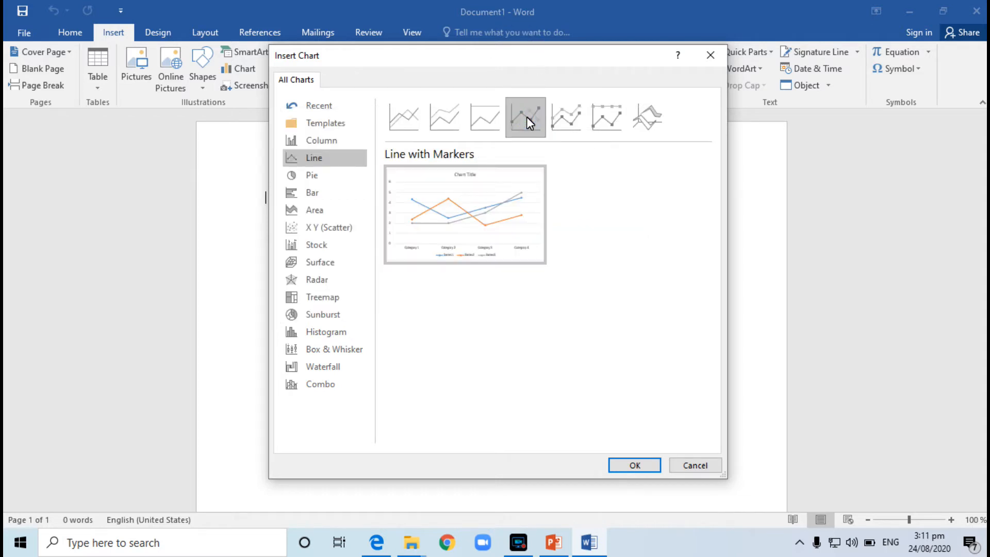
pyautogui.click(325, 178)
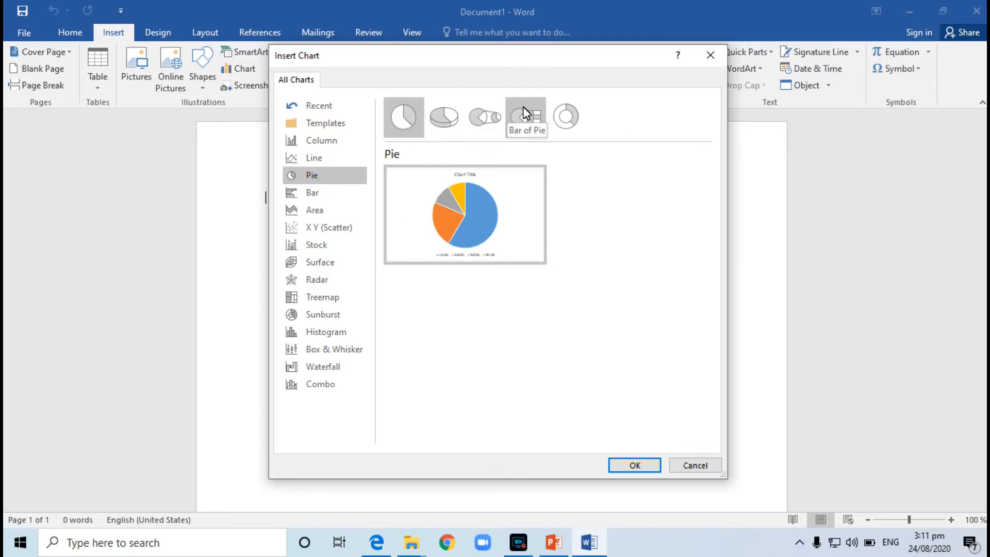
pyautogui.click(320, 200)
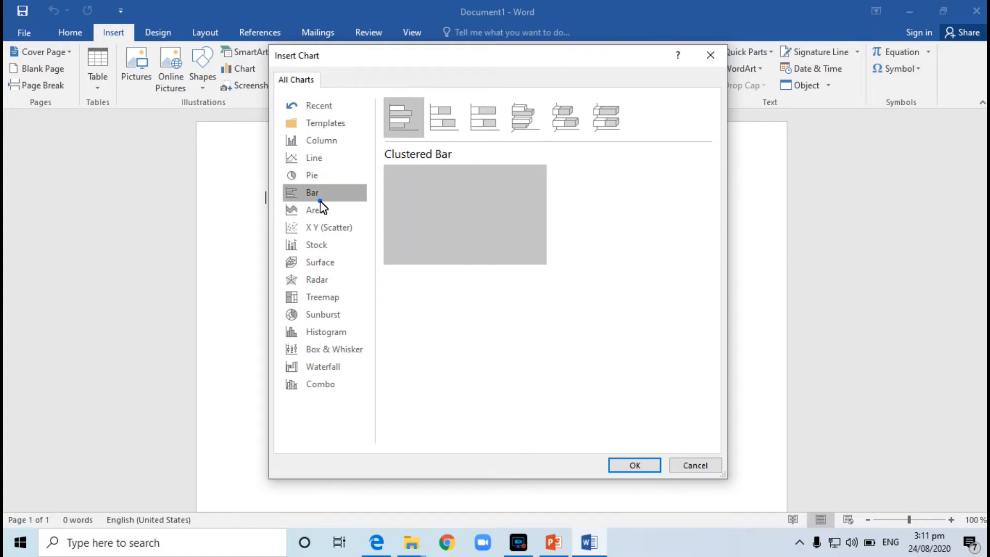
pyautogui.click(322, 211)
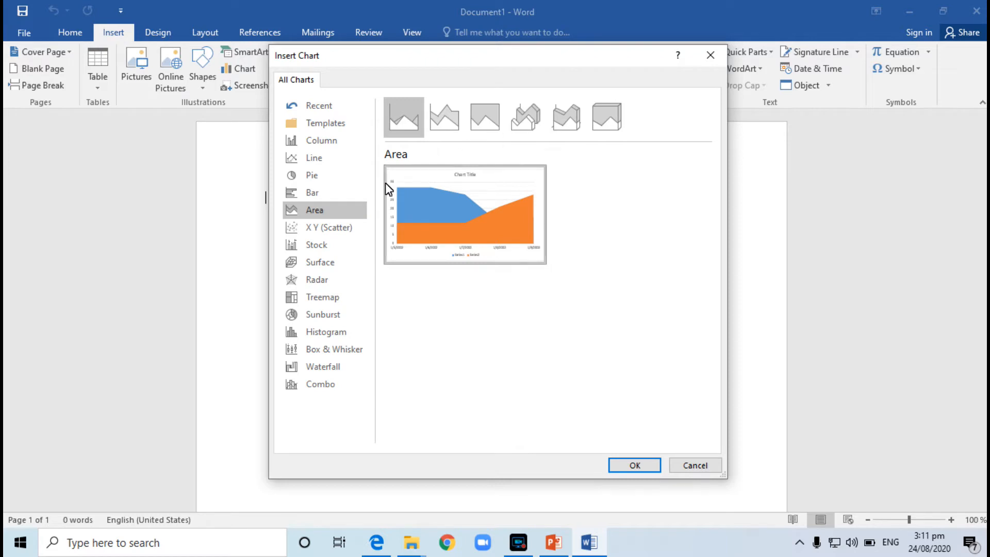
pyautogui.click(344, 232)
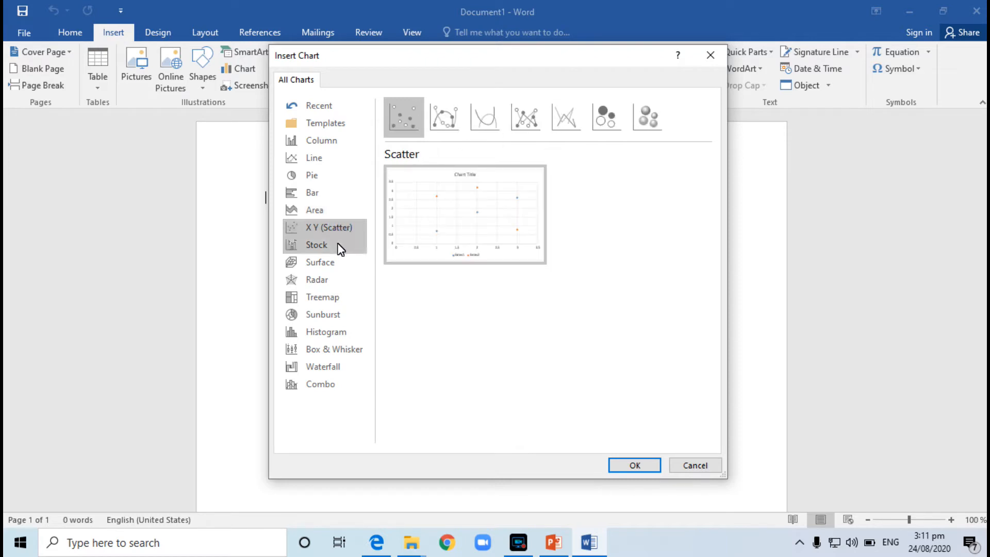
pyautogui.click(338, 246)
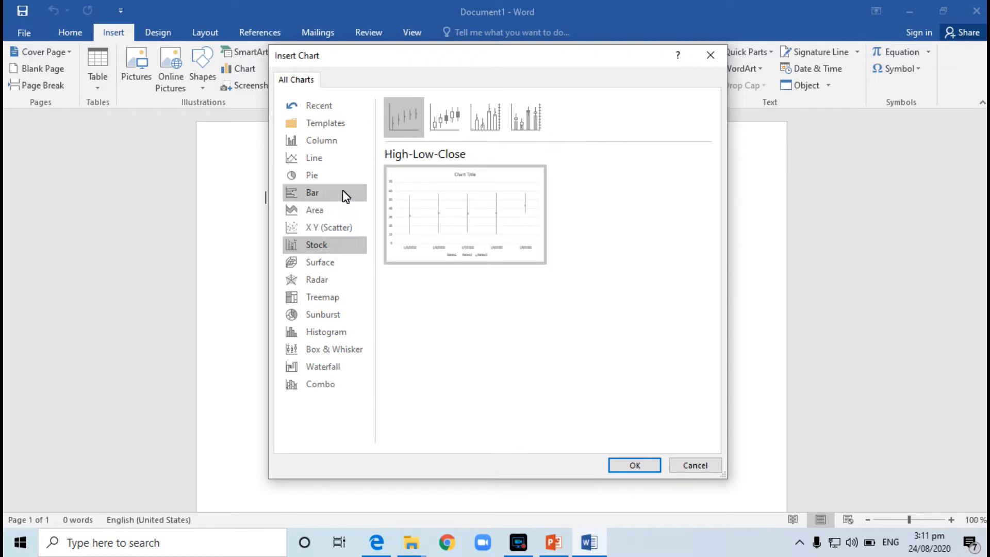
# Step: Insert a Clustered Column chart into the document and close its data sheet
pyautogui.click(341, 141)
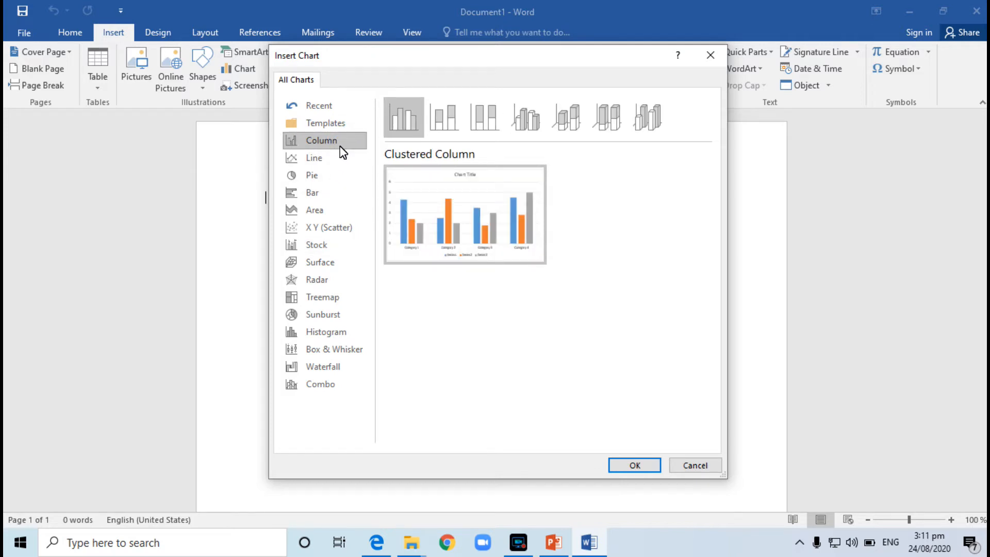
pyautogui.click(395, 116)
pyautogui.click(630, 464)
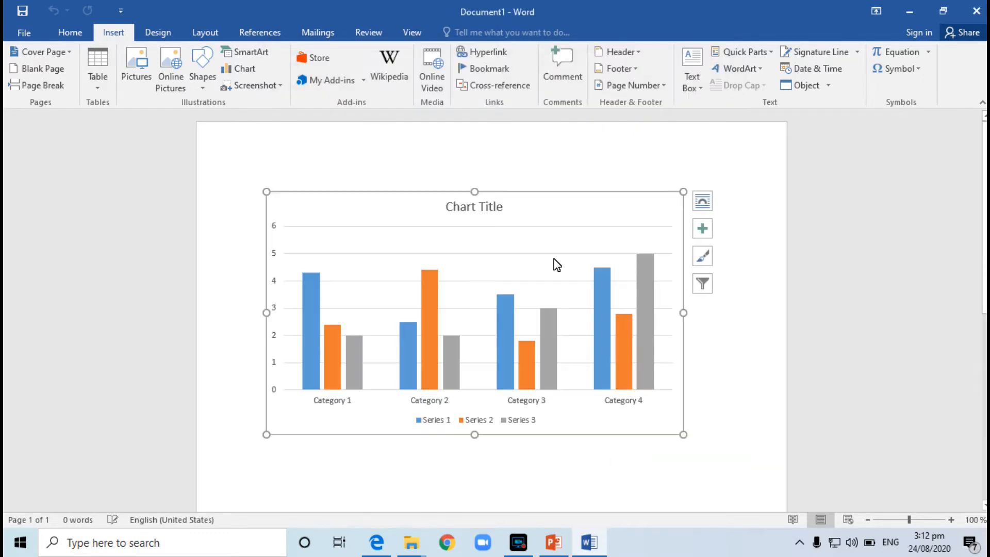
pyautogui.click(721, 316)
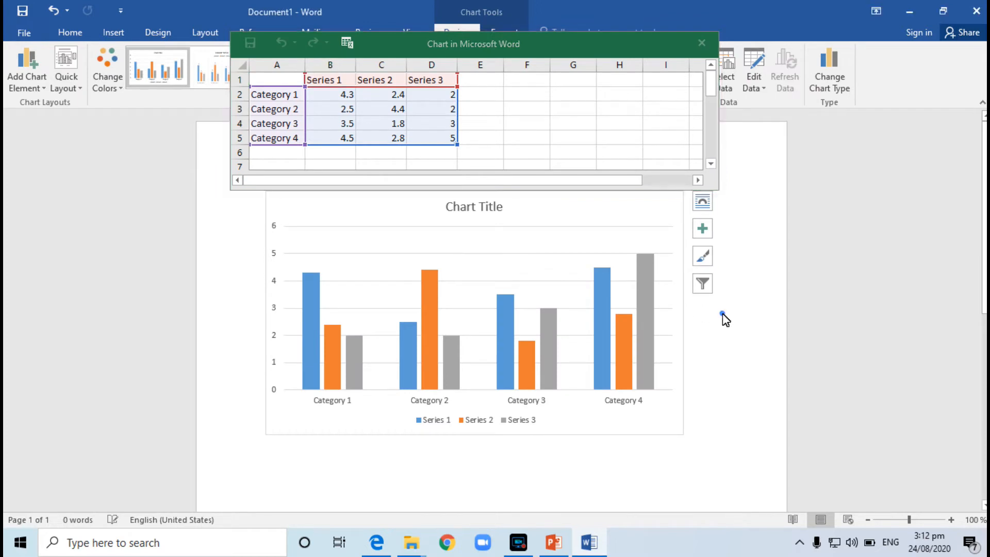
pyautogui.click(704, 43)
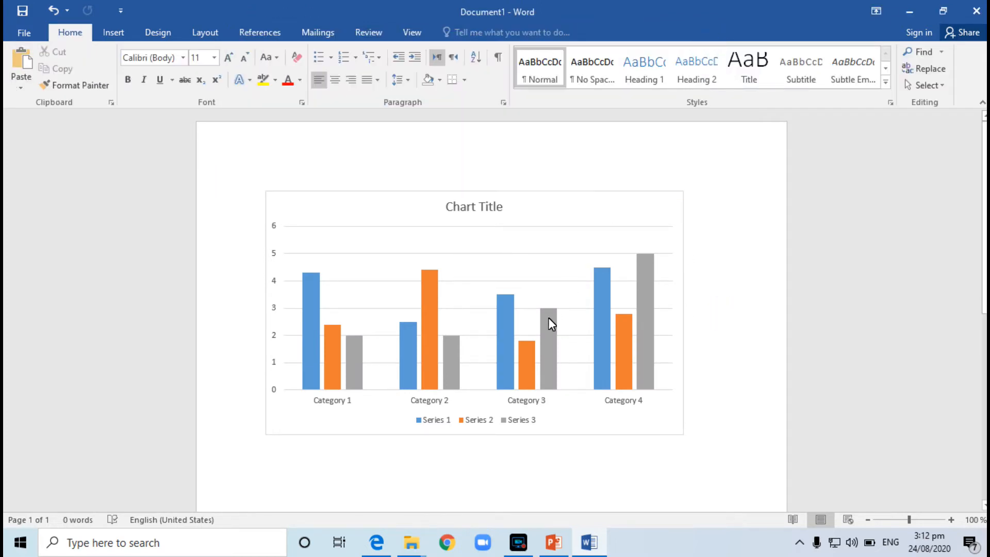
# Step: Replace the chart's placeholder title with "Sales Chart"
pyautogui.moveTo(623, 337)
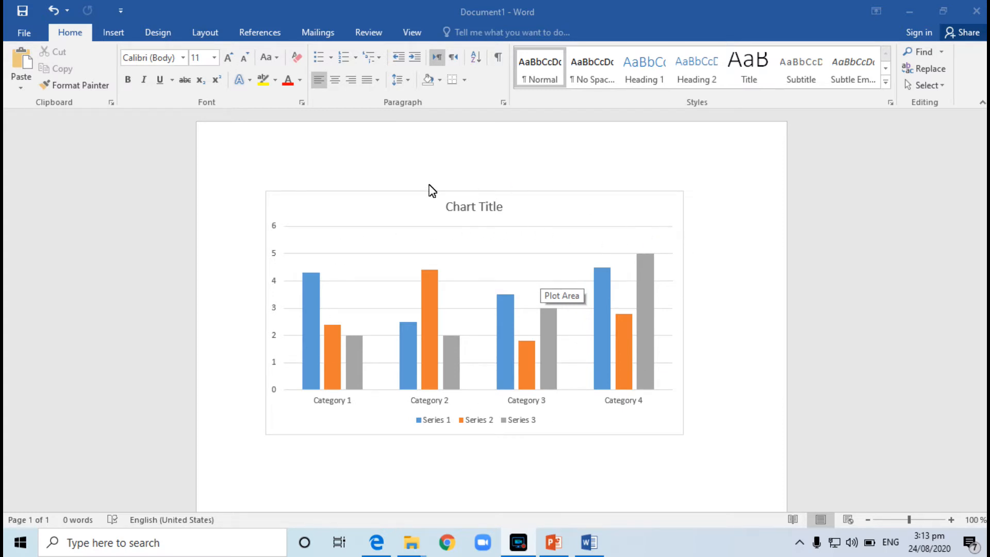
pyautogui.click(465, 208)
pyautogui.doubleClick(480, 209)
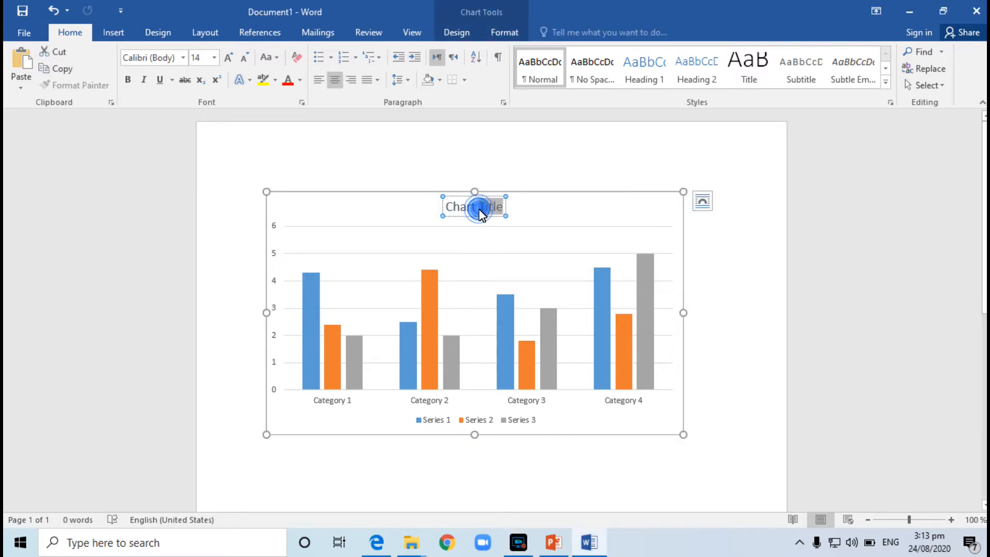
pyautogui.press('BackSpace')
pyautogui.press('BackSpace')
pyautogui.press('BackSpace')
pyautogui.press('BackSpace')
pyautogui.press('BackSpace')
pyautogui.press('BackSpace')
pyautogui.press('BackSpace')
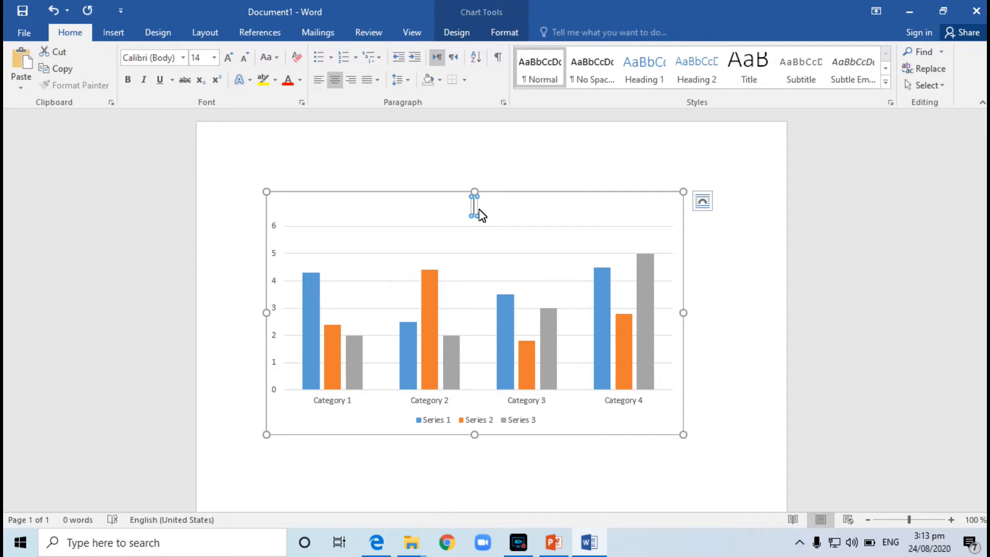
pyautogui.write('Sales Report')
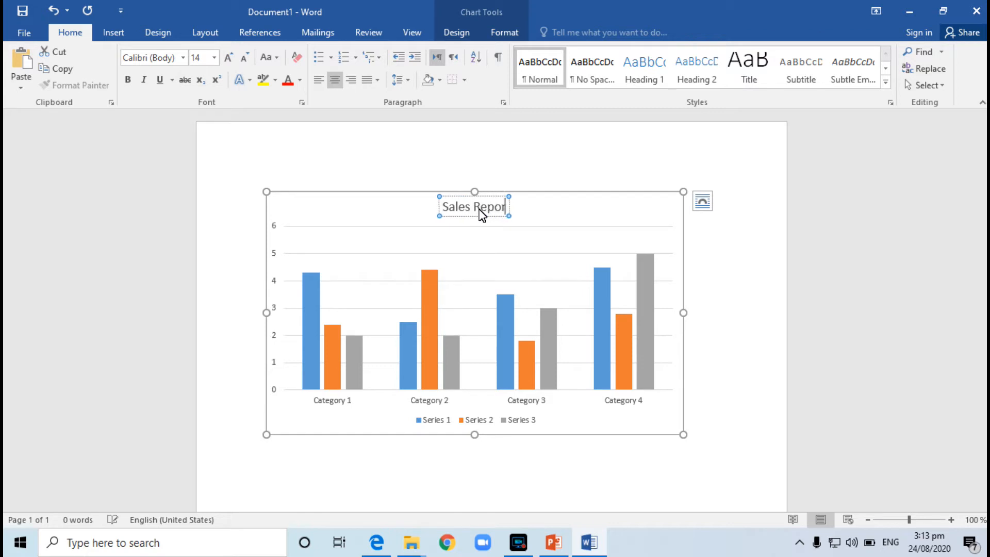
pyautogui.press('BackSpace')
pyautogui.press('BackSpace')
pyautogui.press('BackSpace')
pyautogui.press('BackSpace')
pyautogui.press('BackSpace')
pyautogui.press('BackSpace')
pyautogui.write('Cart')
pyautogui.press('BackSpace')
pyautogui.press('BackSpace')
pyautogui.press('BackSpace')
pyautogui.write('hart')
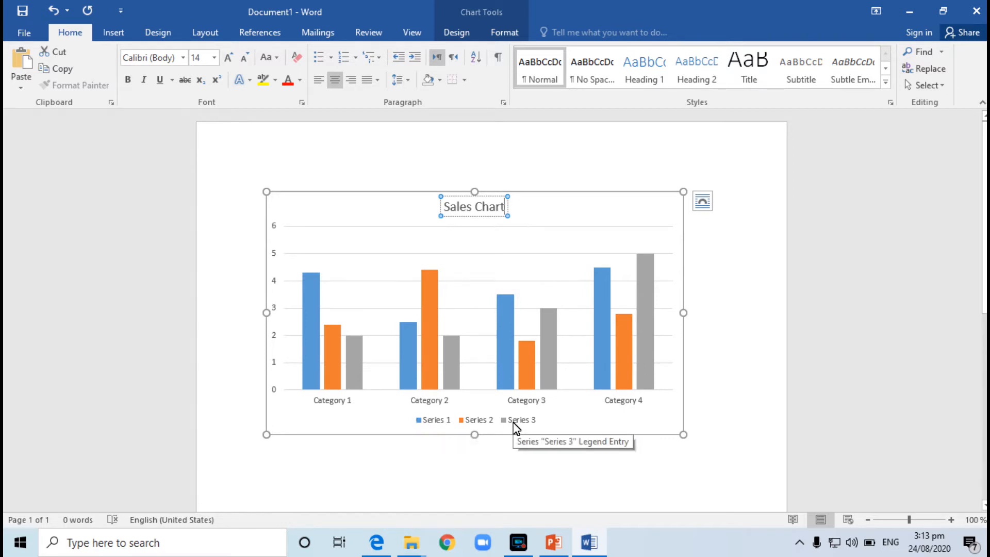
# Step: Open the chart's data for editing within Word and move the data sheet window down over the chart
pyautogui.click(571, 241)
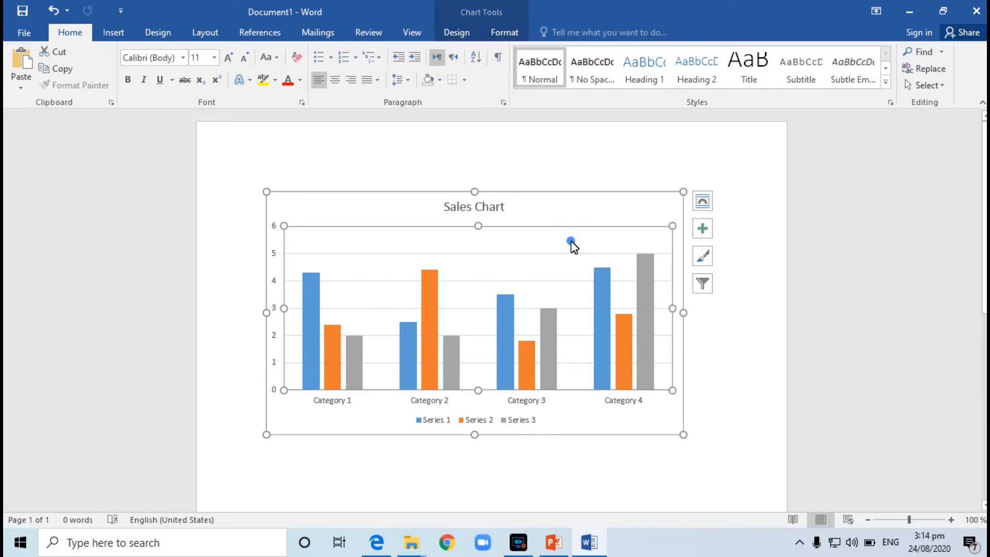
pyautogui.rightClick(571, 242)
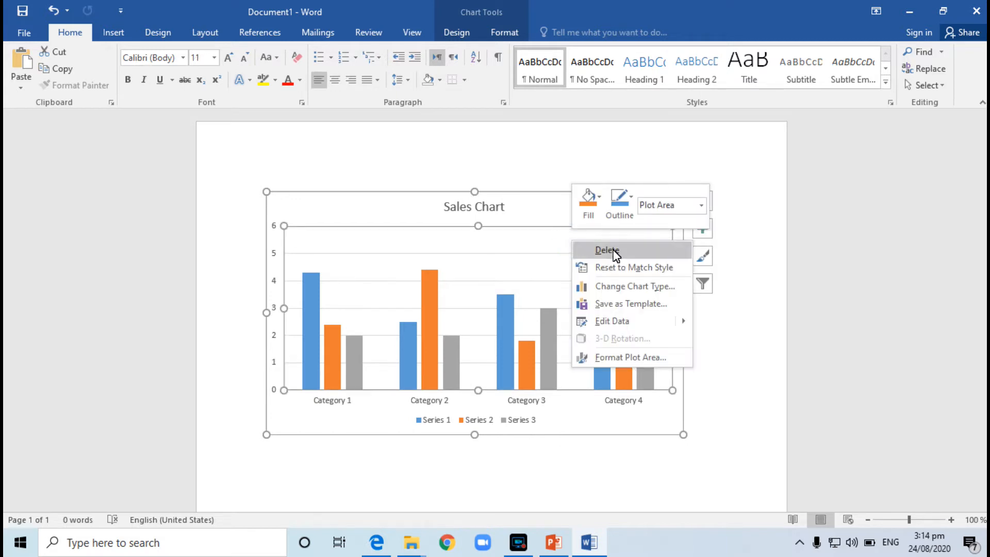
pyautogui.moveTo(646, 322)
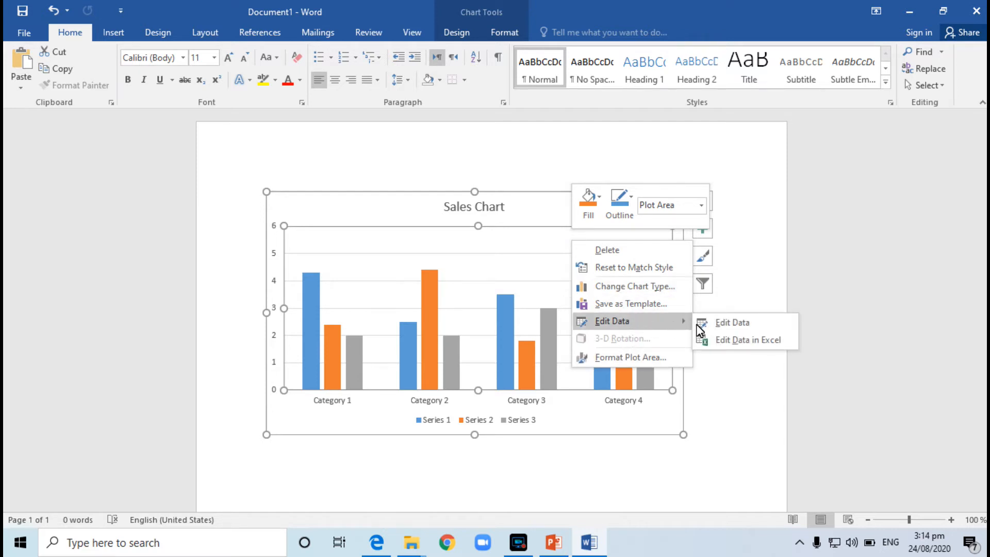
pyautogui.click(709, 325)
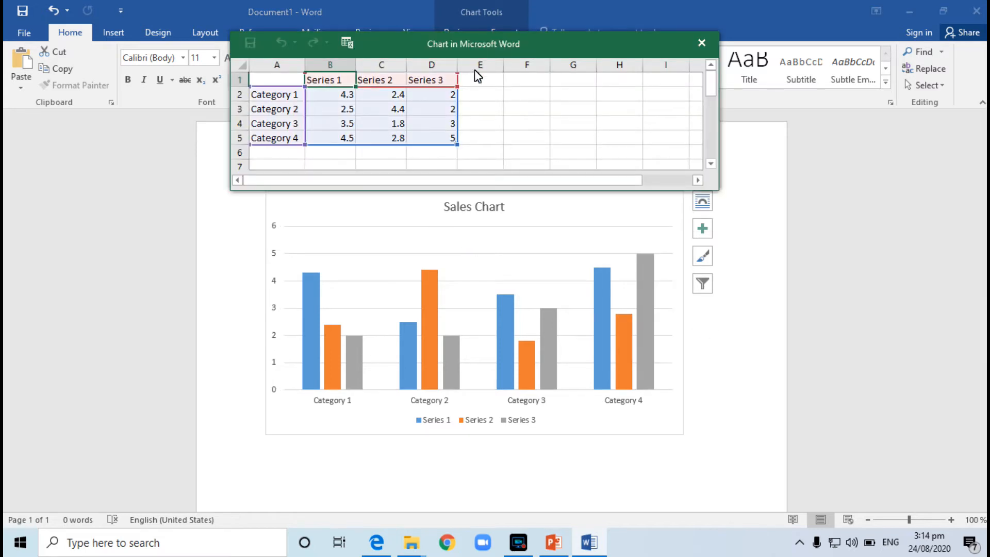
pyautogui.moveTo(506, 56); pyautogui.dragTo(570, 160)
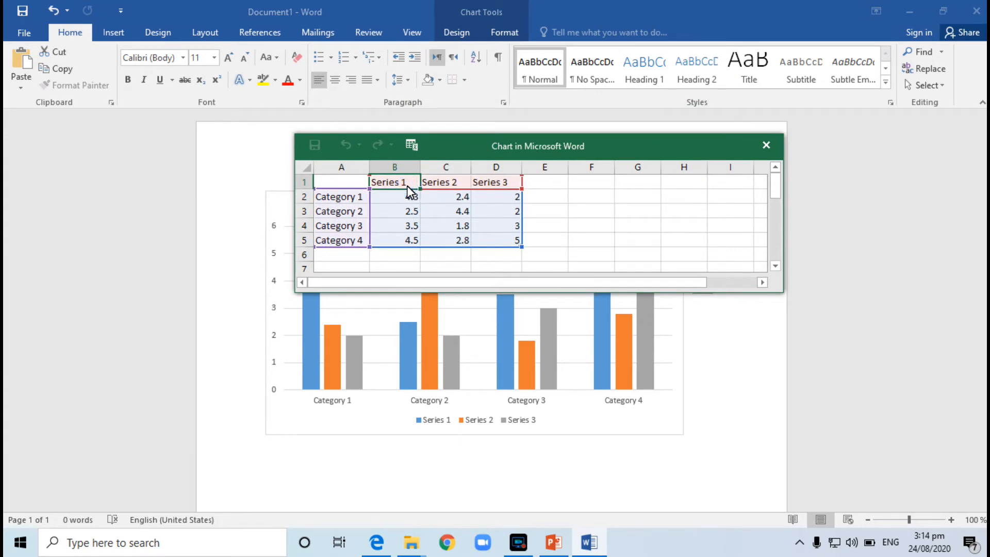
# Step: Delete the Series 3 and Series 2 columns from the chart data
pyautogui.click(442, 169)
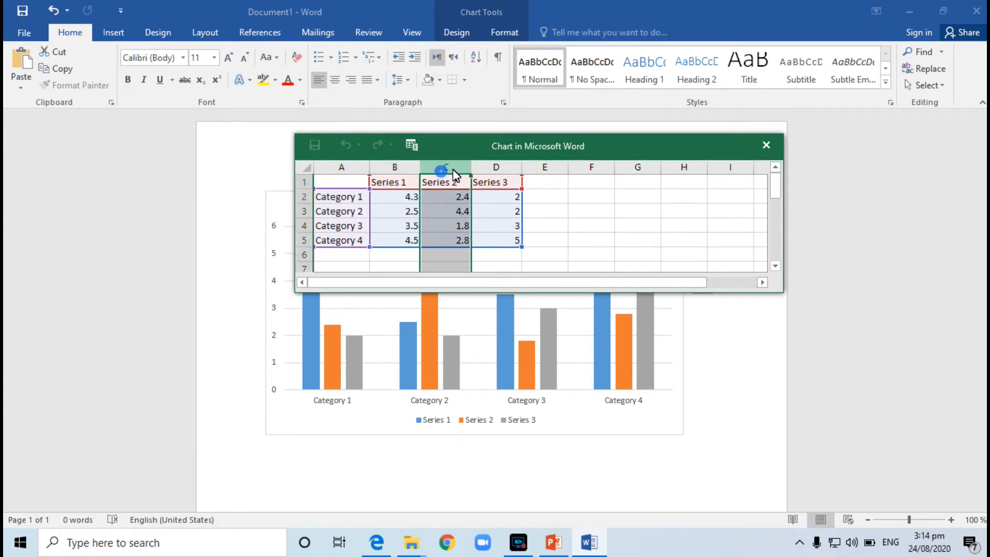
pyautogui.click(484, 168)
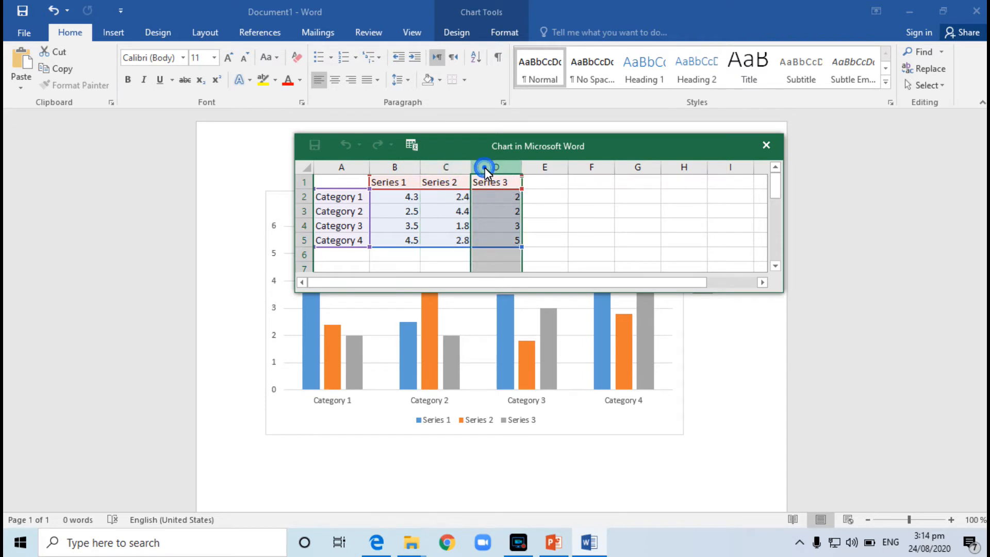
pyautogui.rightClick(485, 168)
pyautogui.click(521, 285)
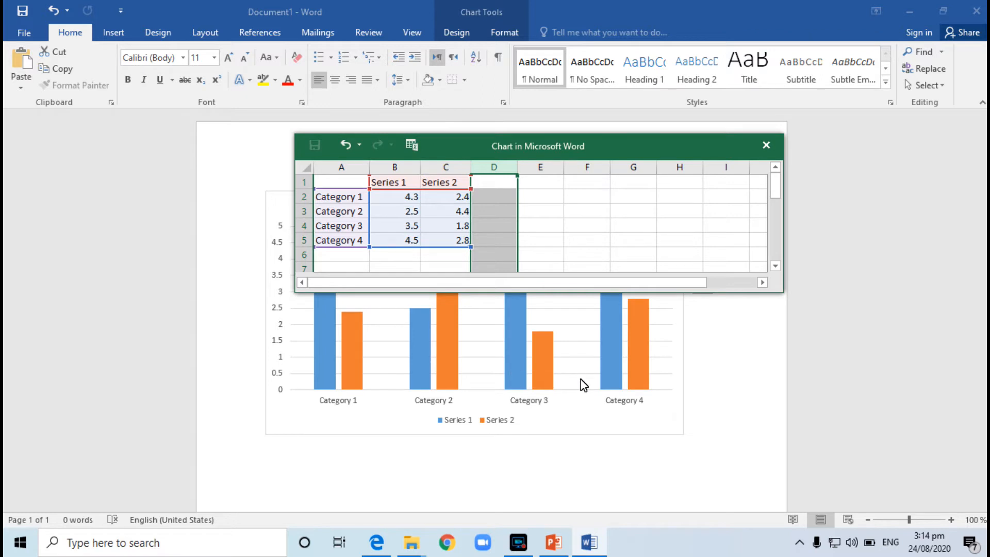
pyautogui.click(457, 169)
pyautogui.rightClick(457, 172)
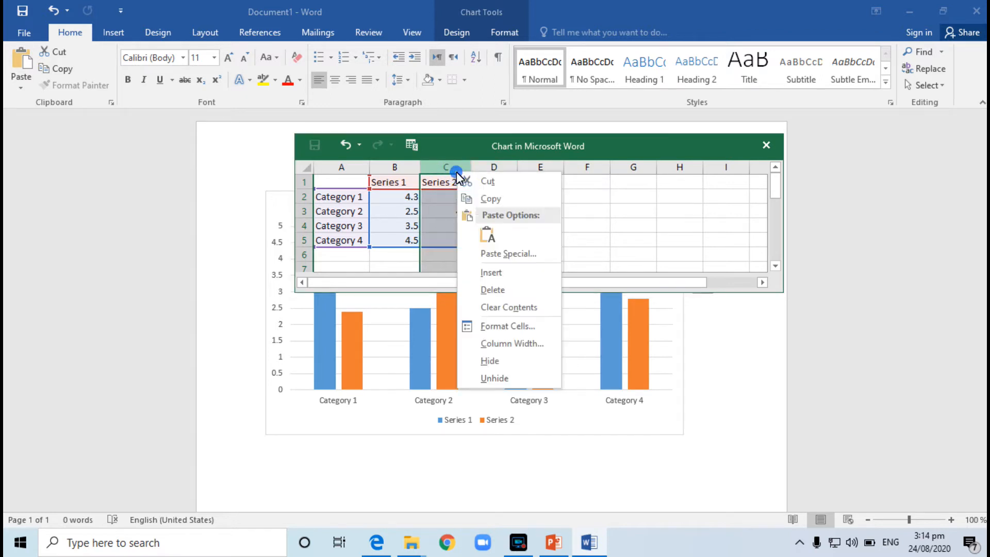
pyautogui.click(505, 289)
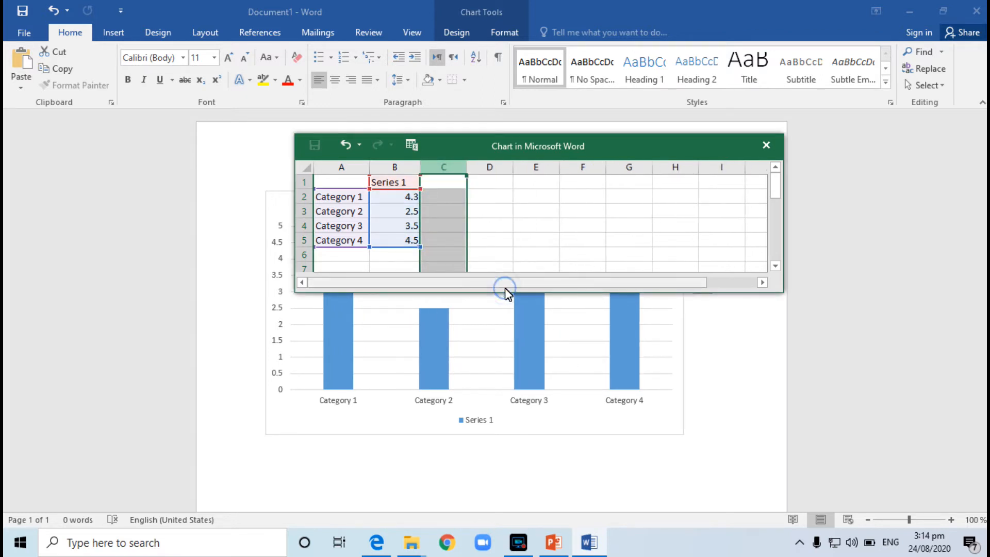
# Step: Enter "Month" in cell A2 and as the category column's heading in cell A1 of the chart data
pyautogui.click(346, 197)
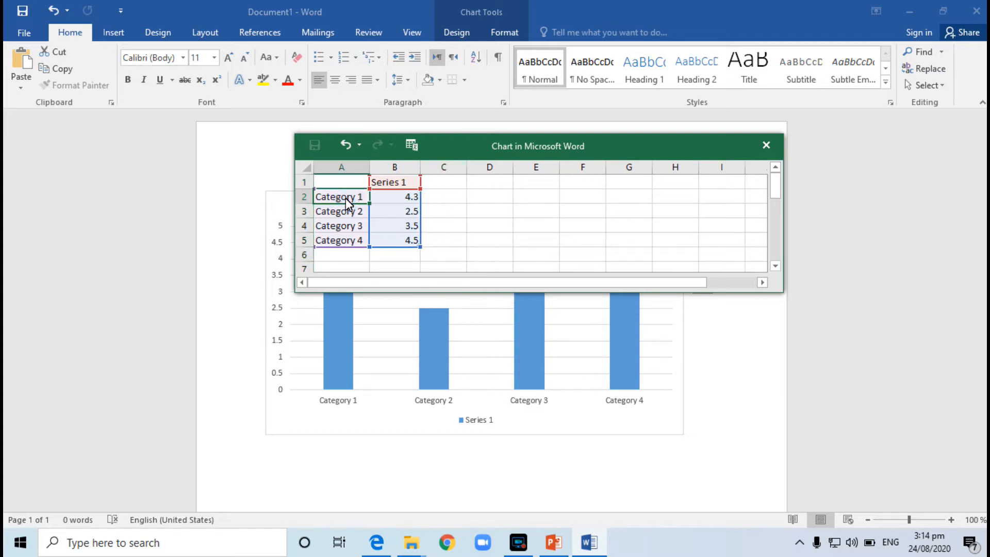
pyautogui.write('Month')
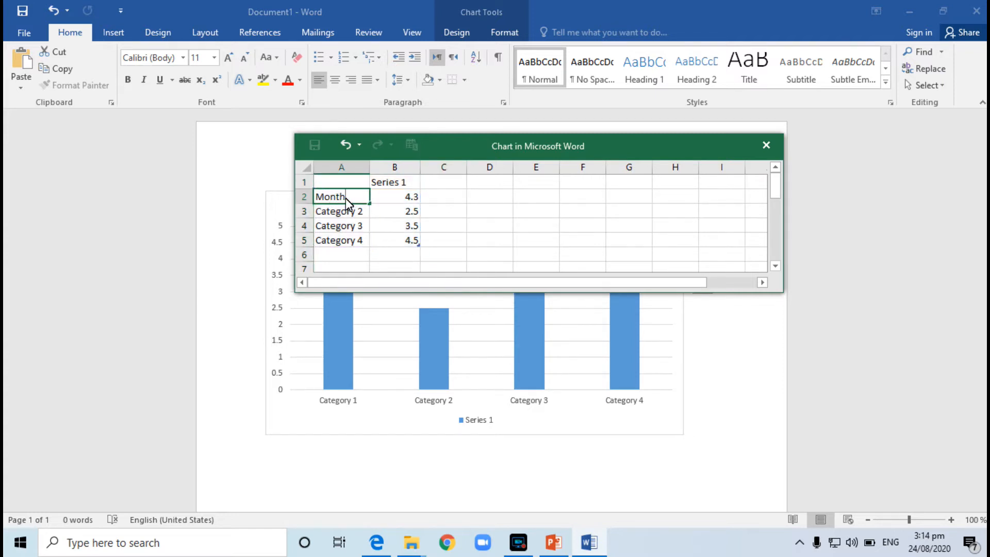
pyautogui.press('Up')
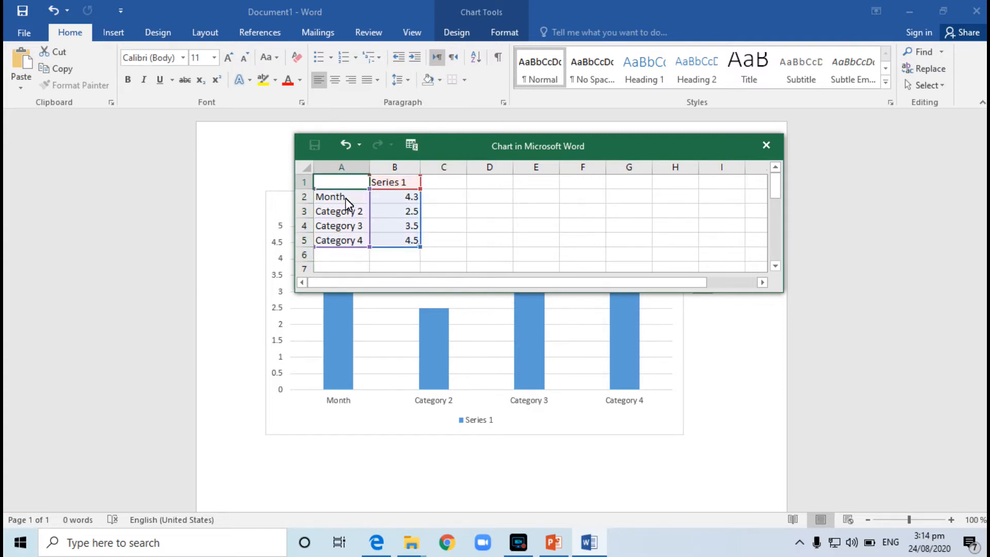
pyautogui.write('Month')
pyautogui.press('Return')
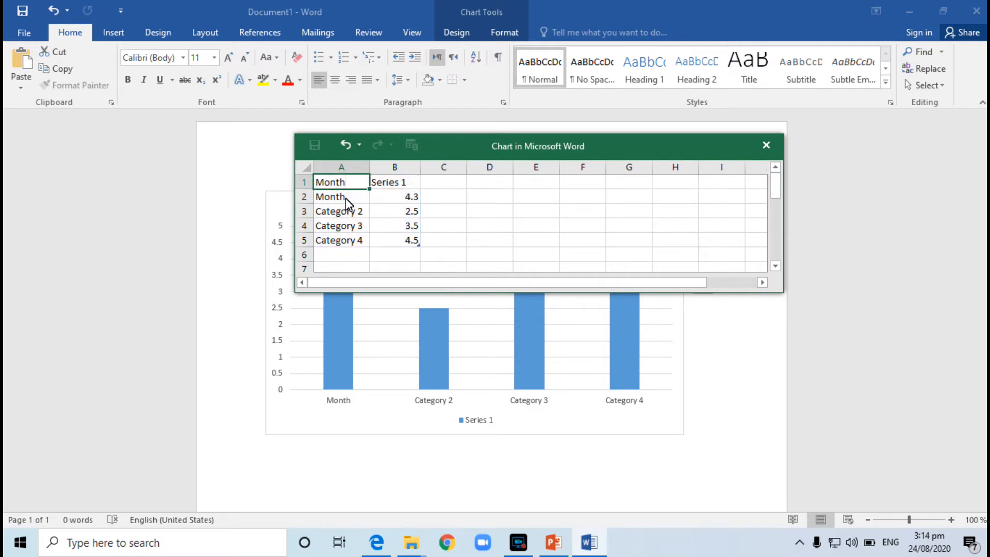
# Step: Enter January, February, March and April as the category names in cells A2 to A5 of the chart data
pyautogui.write('January')
pyautogui.press('Return')
pyautogui.write('Feb')
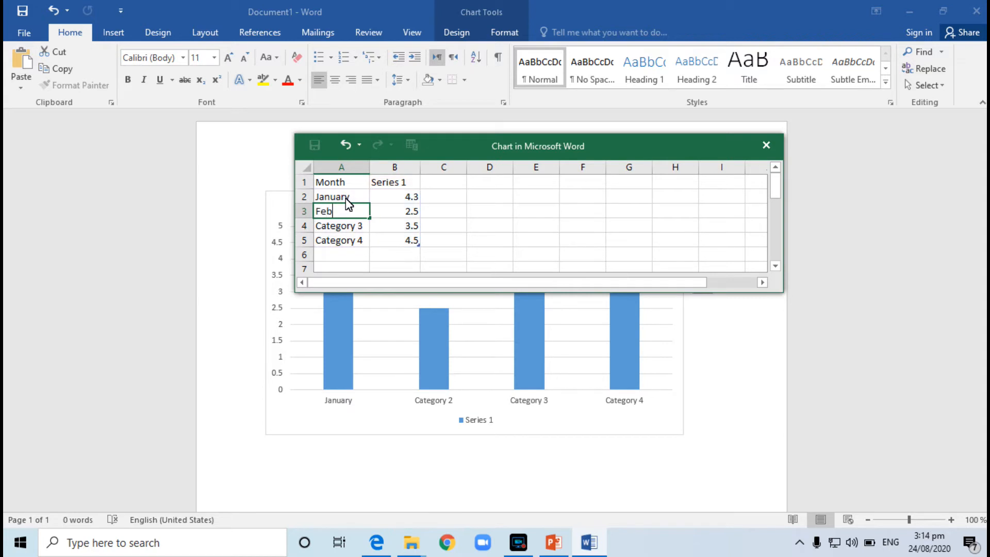
pyautogui.write('ruary')
pyautogui.press('Return')
pyautogui.write('March')
pyautogui.press('Return')
pyautogui.write('April')
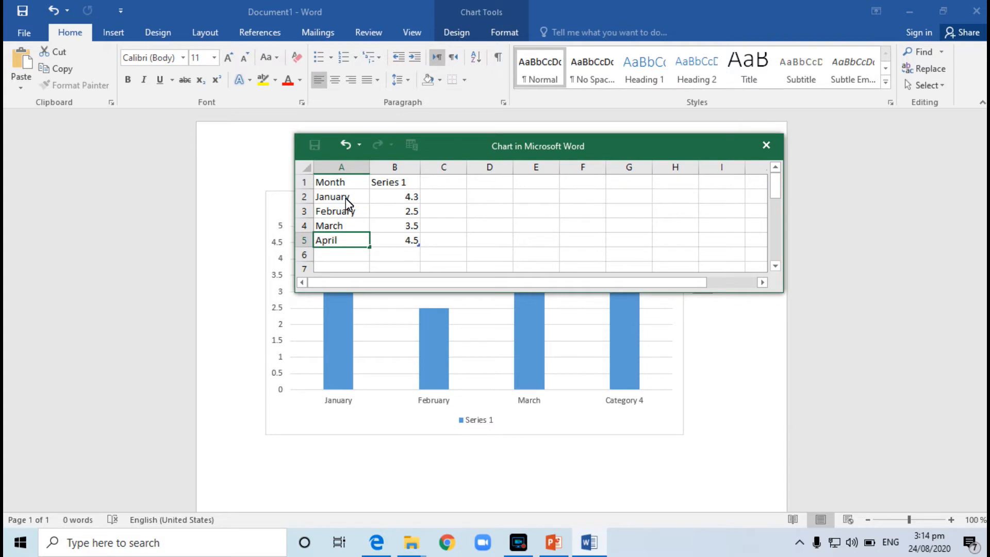
# Step: Fill the Series 1 column with 500, 600, 450 and 850 for January through April
pyautogui.press('Up')
pyautogui.press('Up')
pyautogui.press('Up')
pyautogui.press('Right')
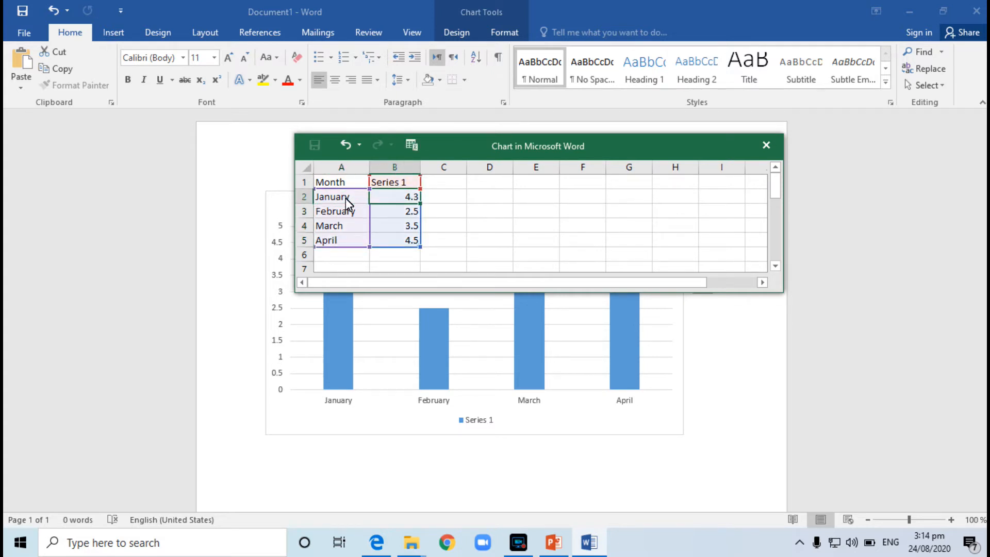
pyautogui.write('500')
pyautogui.press('Return')
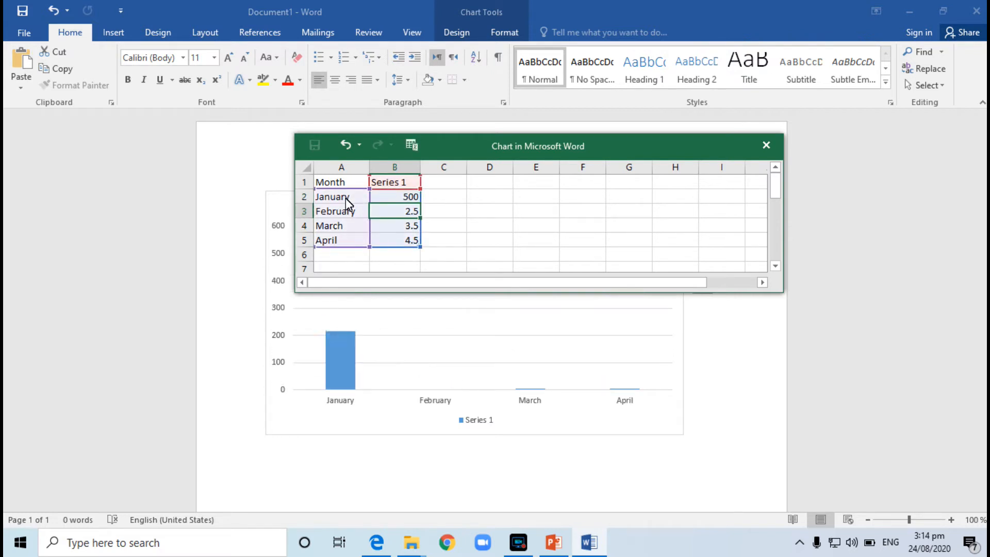
pyautogui.write('600')
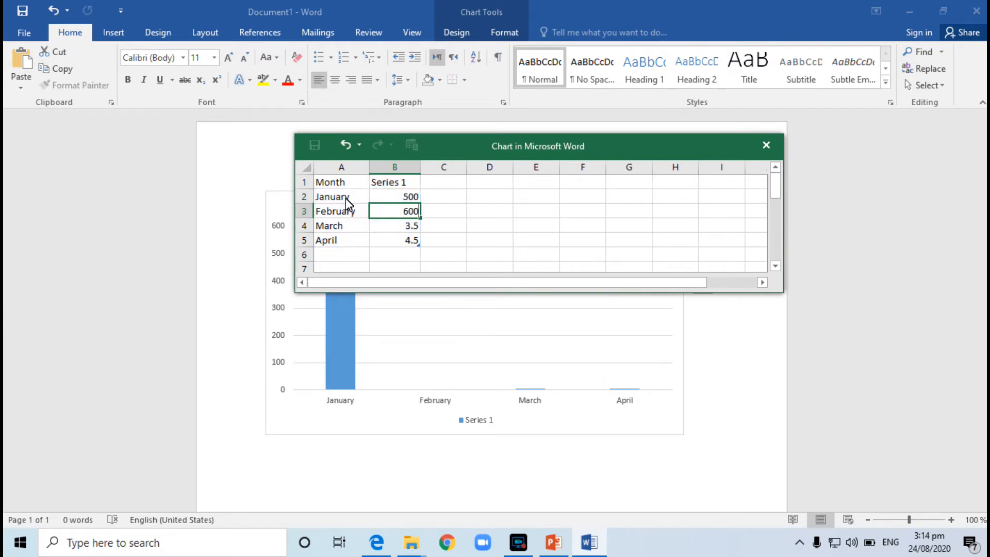
pyautogui.press('Return')
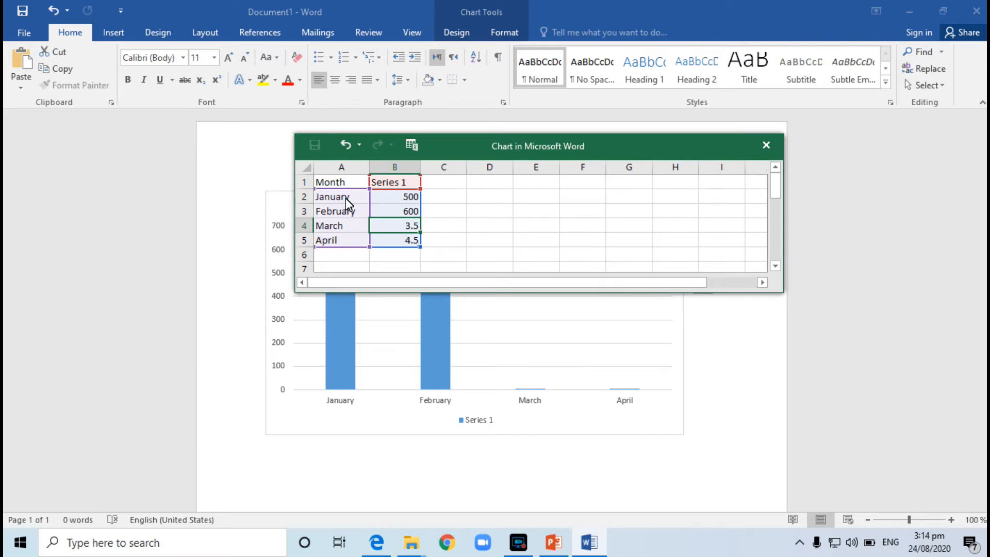
pyautogui.write('450')
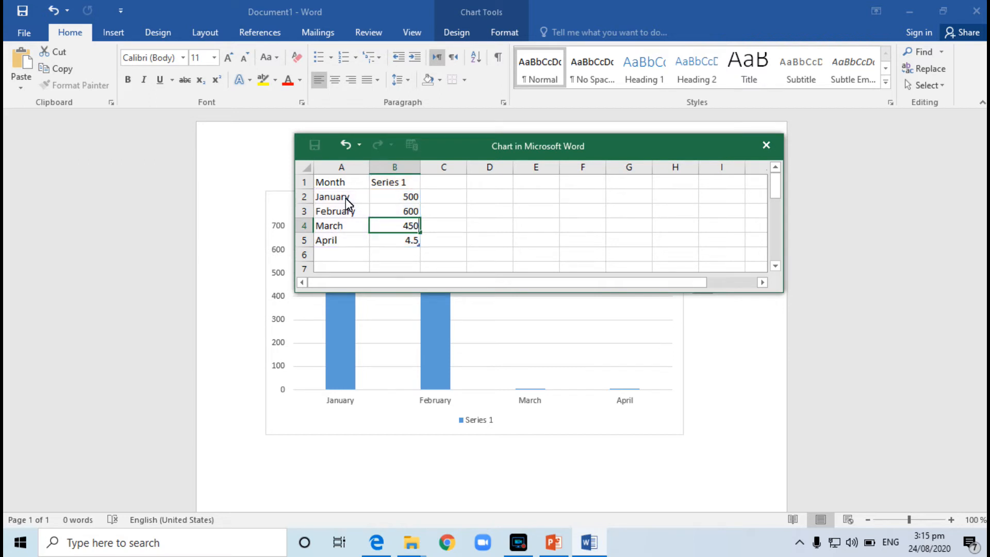
pyautogui.press('Return')
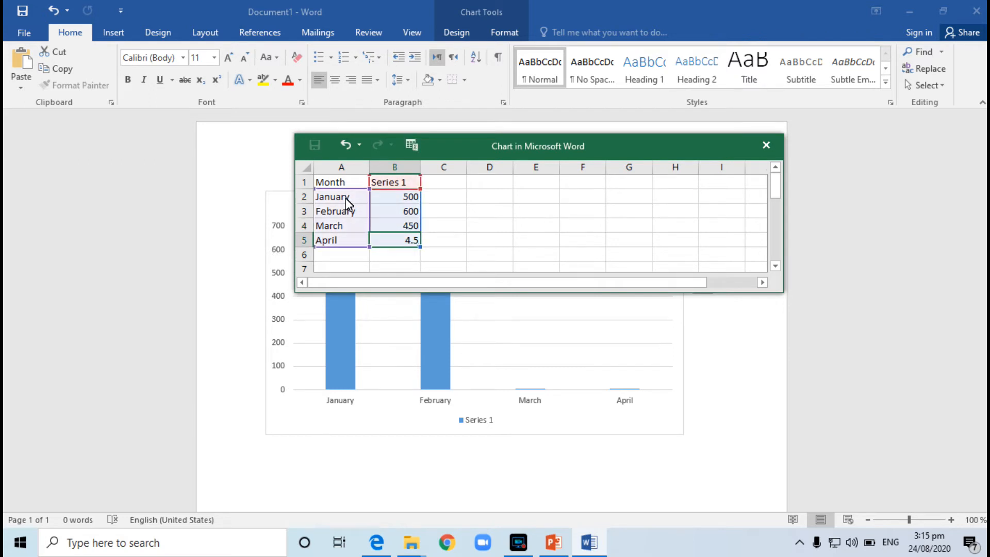
pyautogui.write('850')
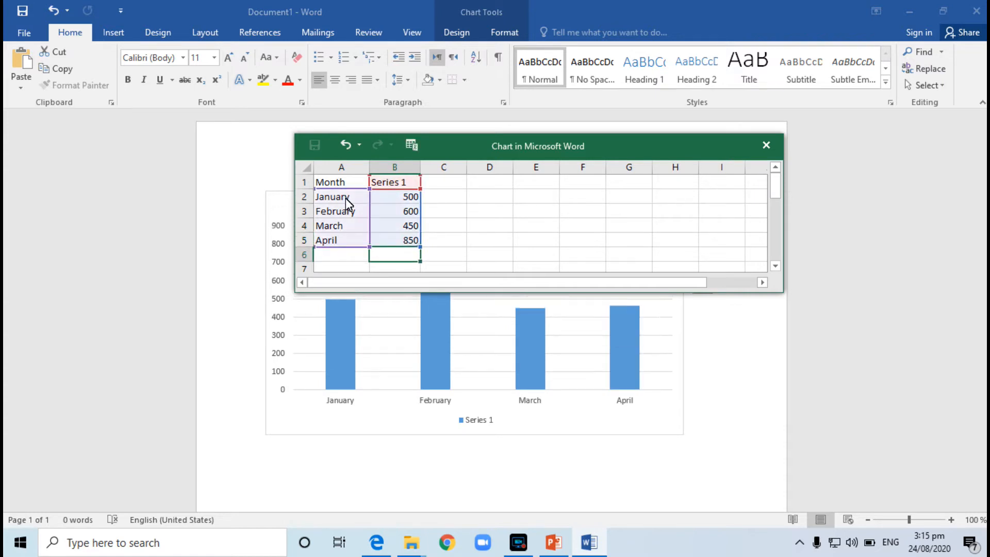
# Step: Move the data sheet window up off the chart and set February's Series 1 value to 550
pyautogui.moveTo(595, 144); pyautogui.dragTo(617, 49)
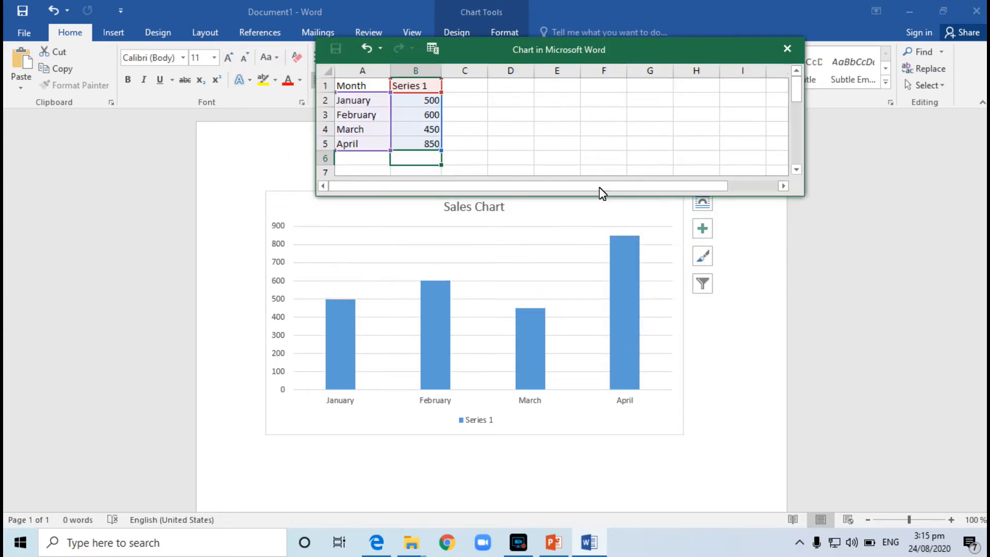
pyautogui.click(428, 115)
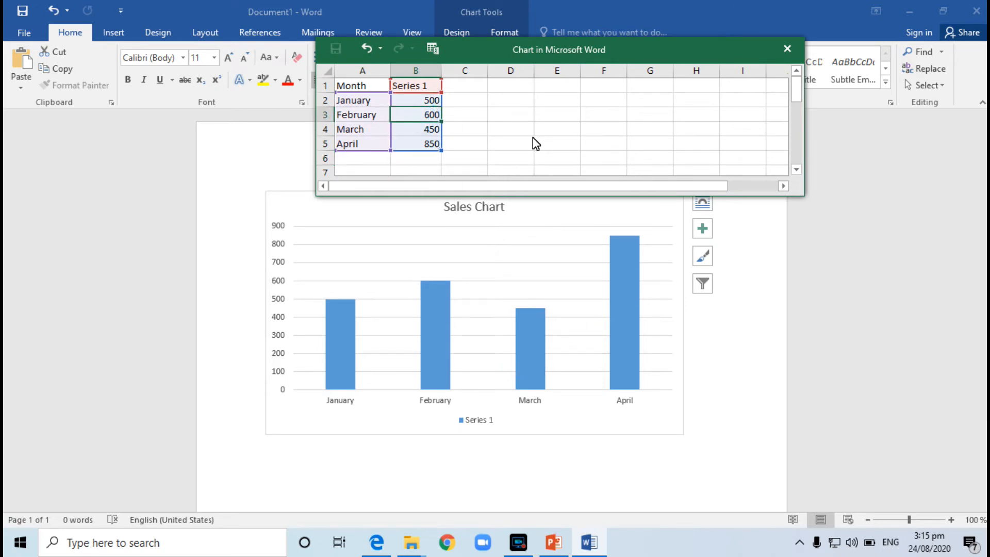
pyautogui.write('550')
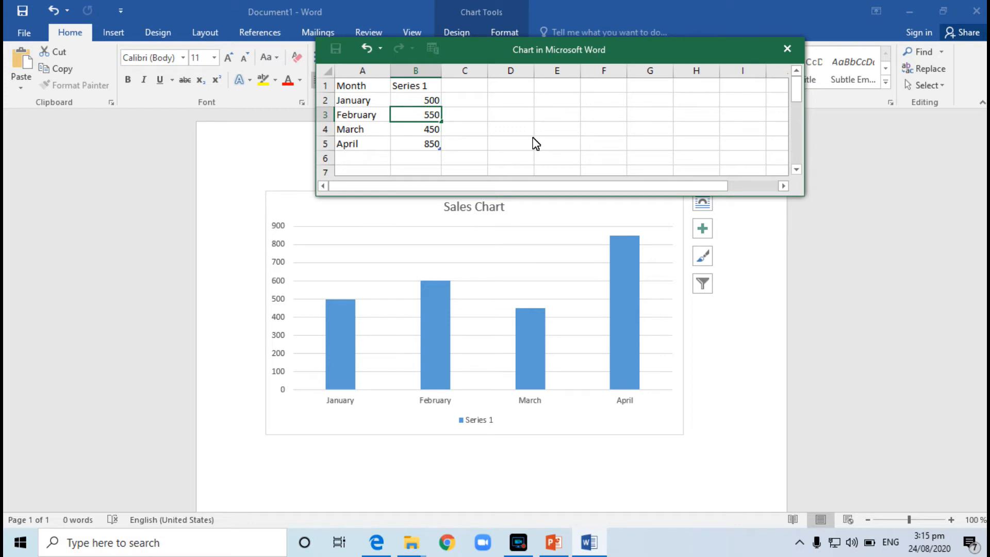
pyautogui.press('Return')
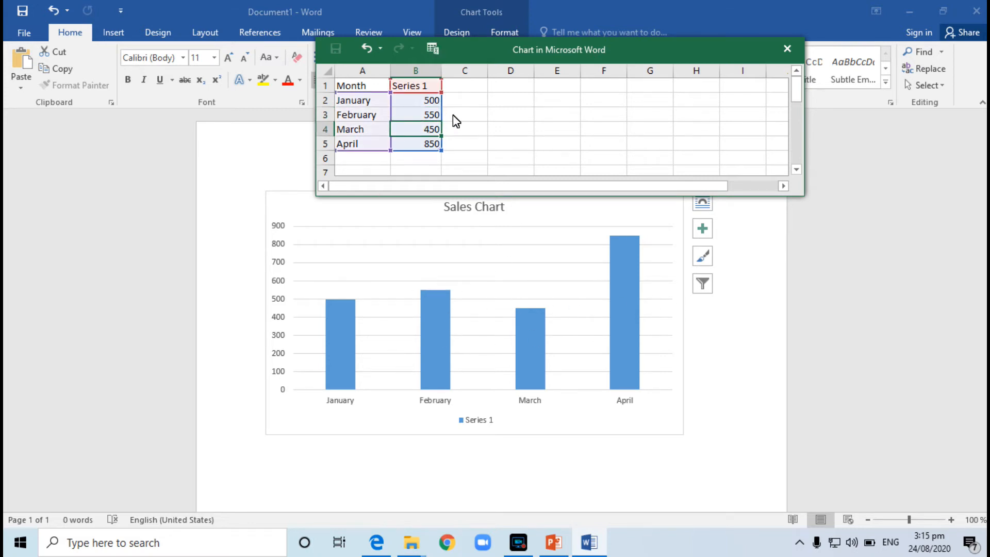
# Step: Rename the Series 1 heading to "Product1" and add a "Product2" column heading in cell C1
pyautogui.click(476, 89)
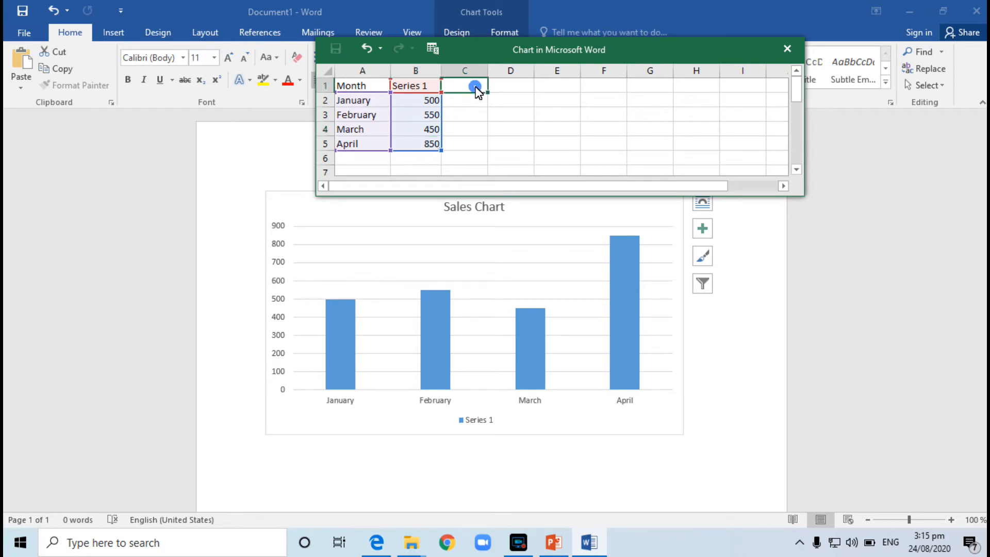
pyautogui.click(430, 87)
pyautogui.write('Product1')
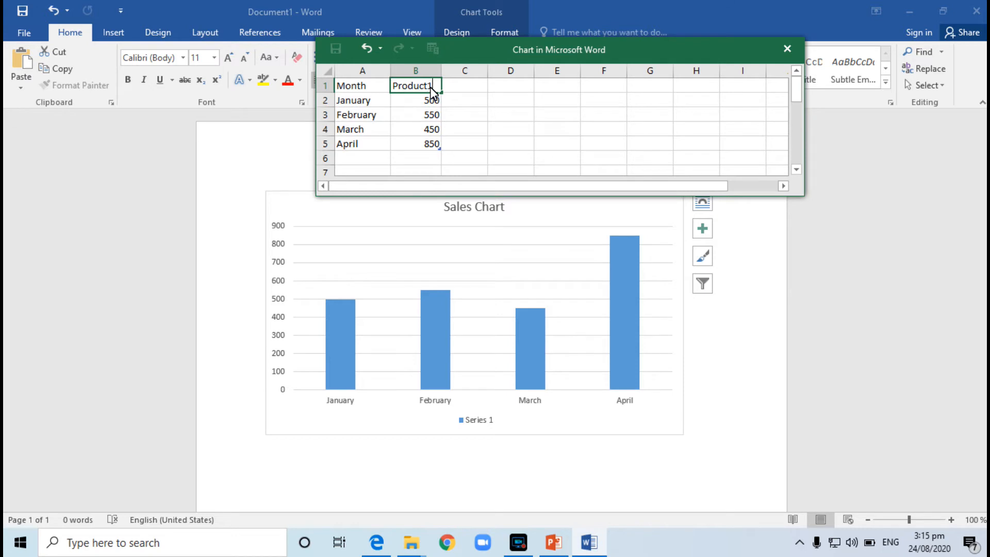
pyautogui.press('Return')
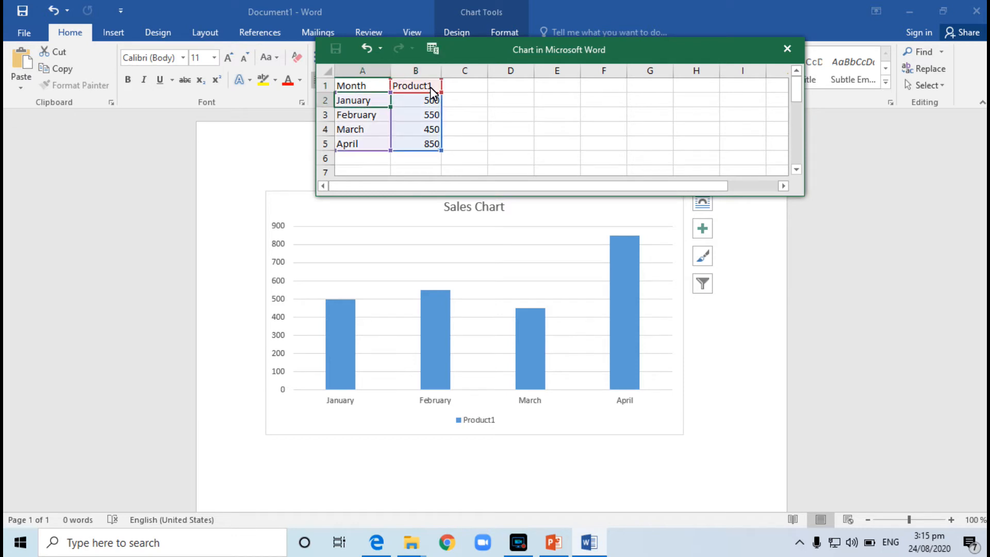
pyautogui.click(466, 89)
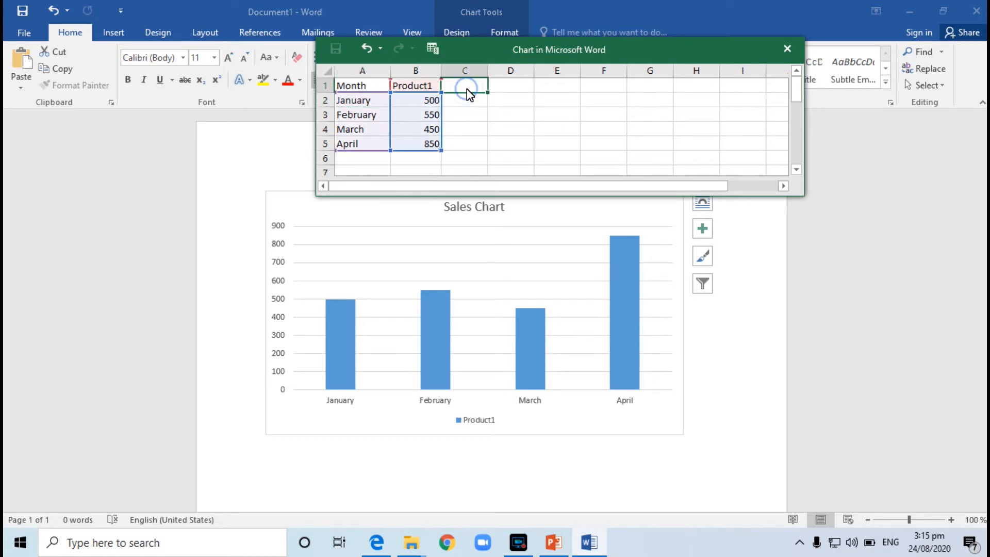
pyautogui.write('Produc')
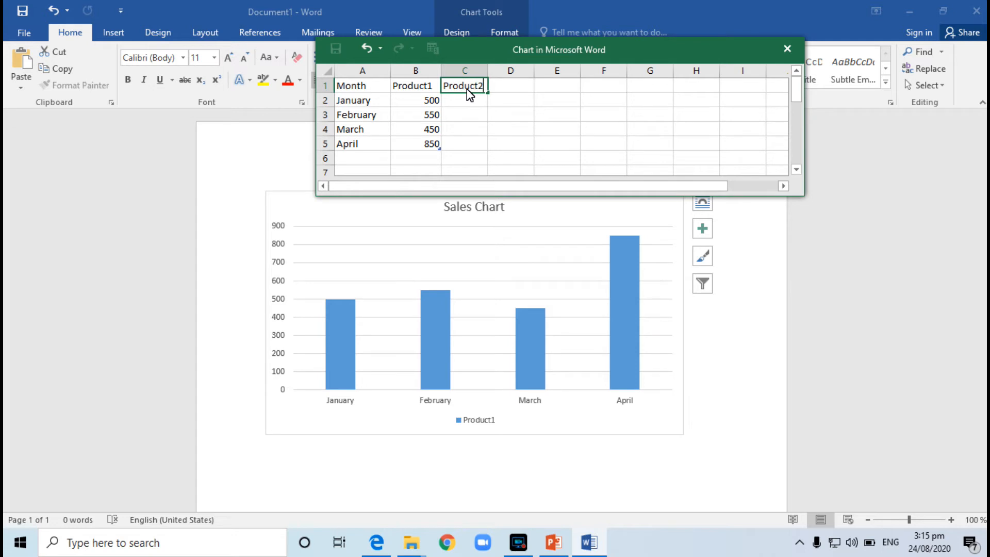
pyautogui.write('t2')
pyautogui.press('Return')
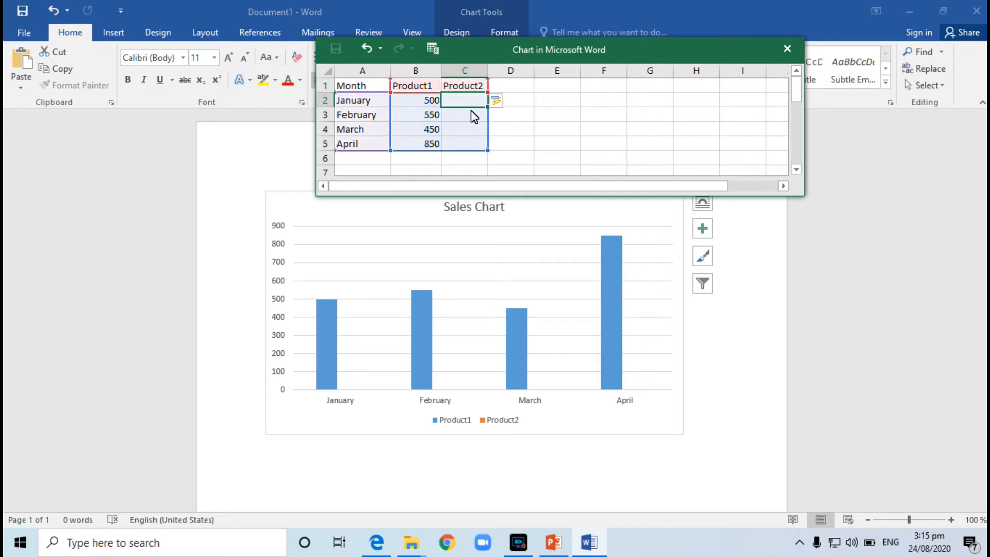
# Step: Fill the Product2 column with 250, 450, 880 and 650 for January through April, and close the data sheet
pyautogui.write('250')
pyautogui.press('Return')
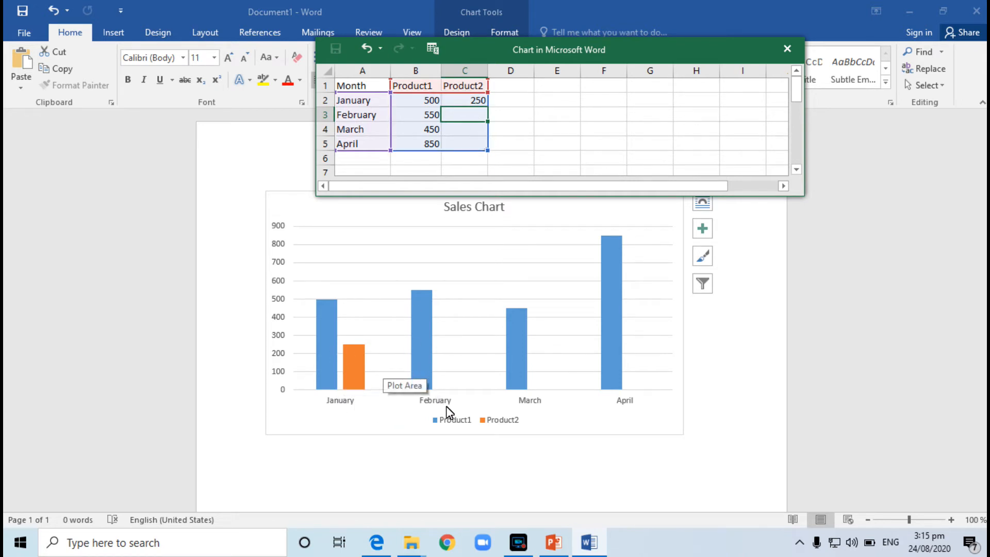
pyautogui.write('450')
pyautogui.press('Return')
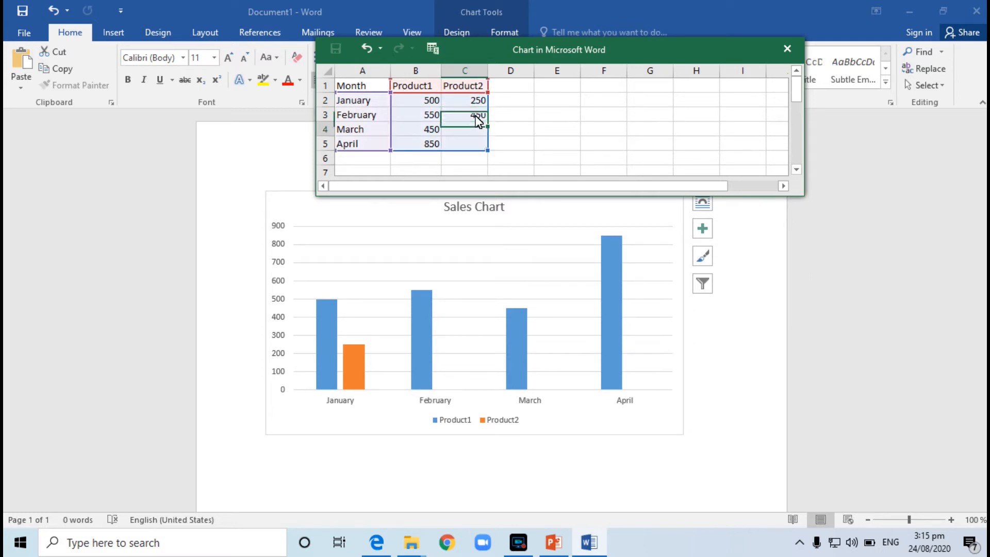
pyautogui.write('880')
pyautogui.press('Return')
pyautogui.write('65')
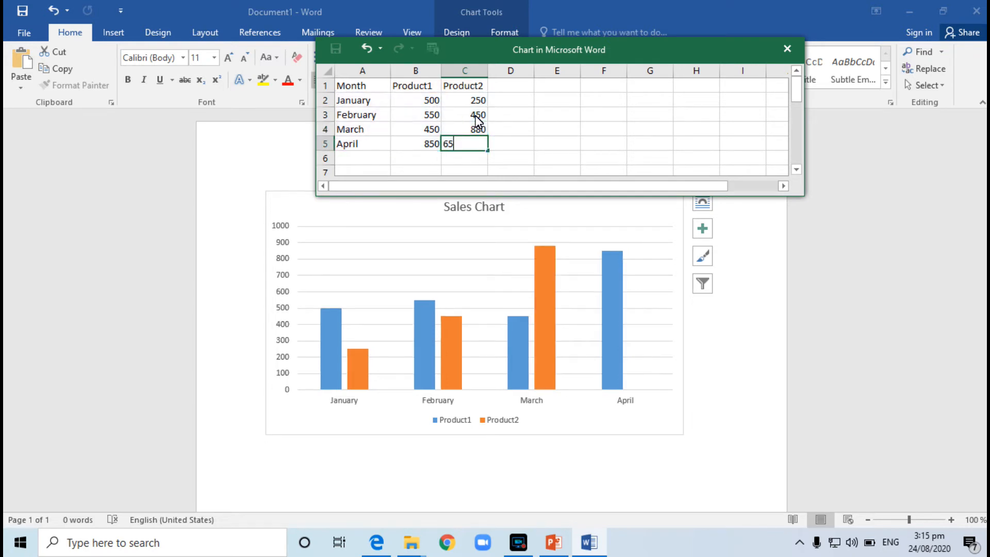
pyautogui.write('0')
pyautogui.press('Return')
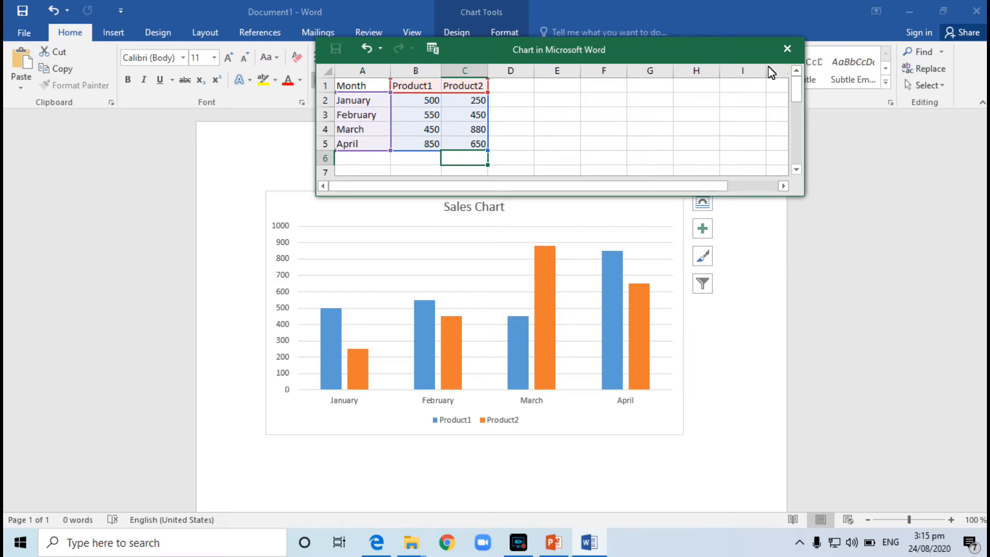
pyautogui.click(787, 50)
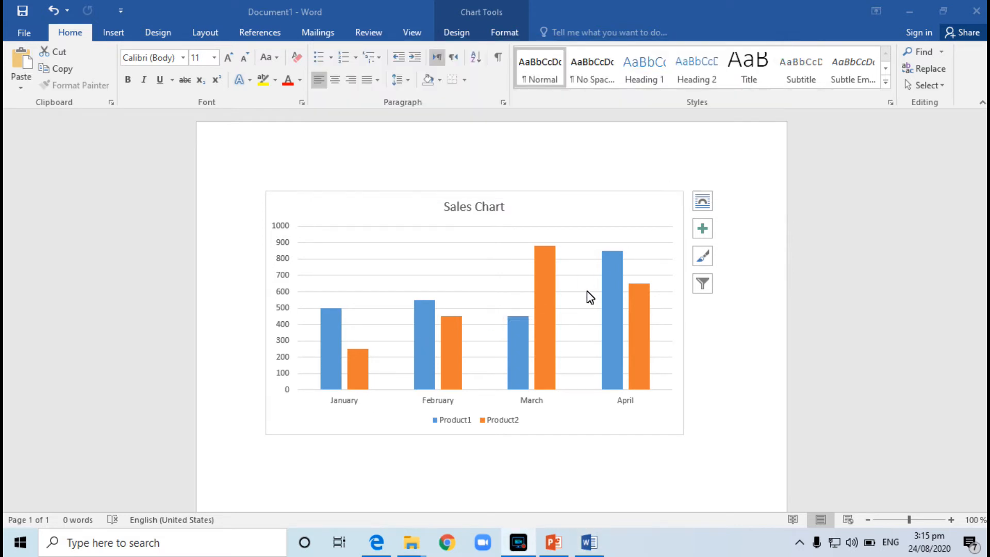
# Step: Change the sales chart's type to Stacked Column
pyautogui.click(681, 248)
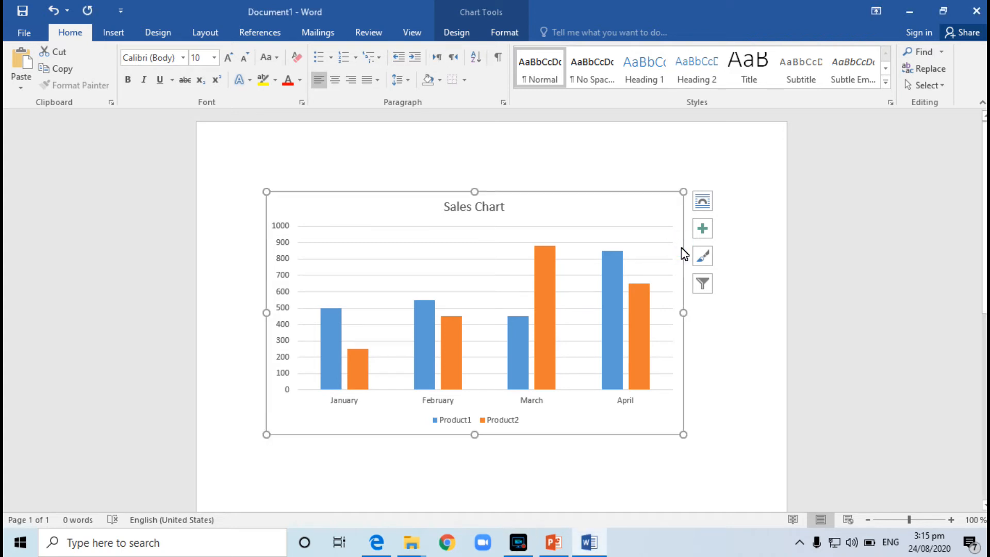
pyautogui.rightClick(681, 248)
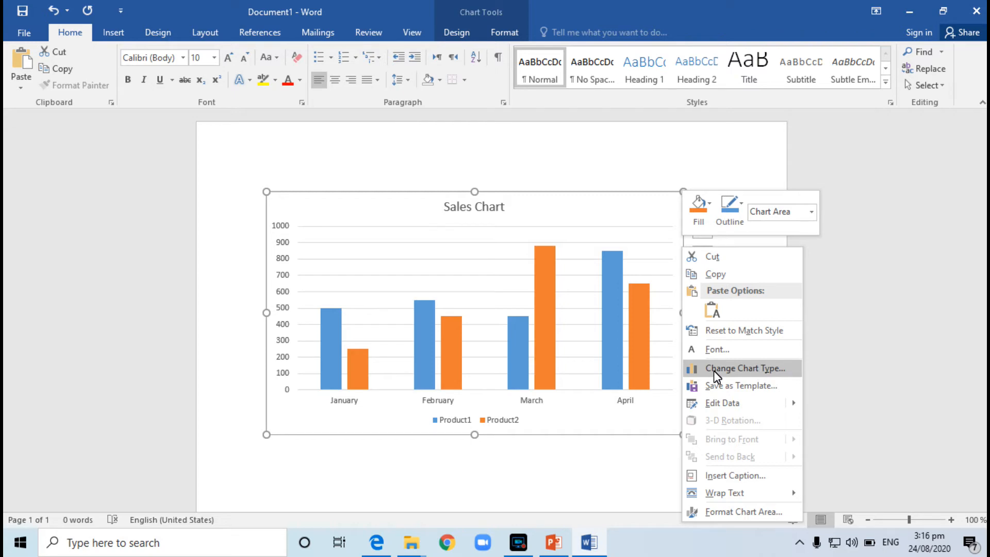
pyautogui.click(769, 369)
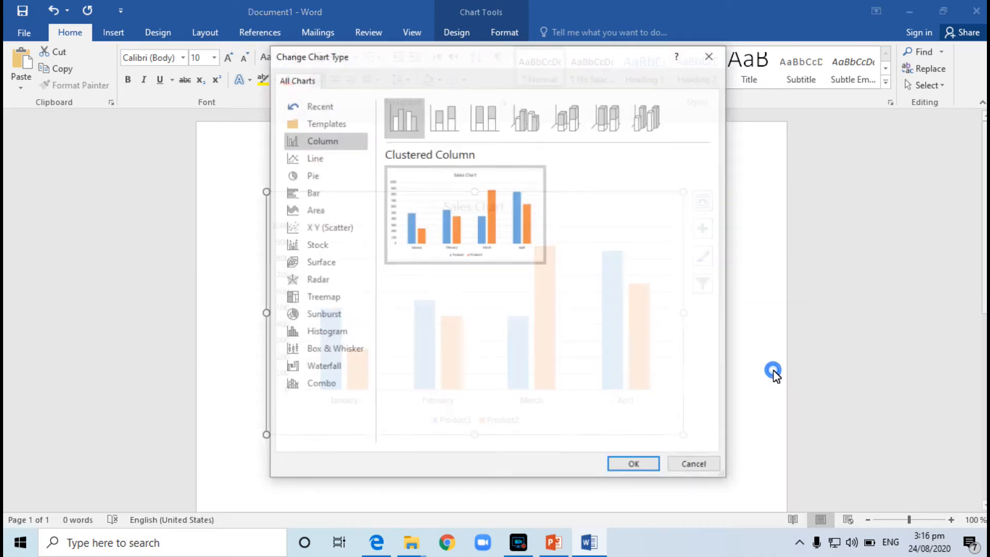
pyautogui.moveTo(448, 209)
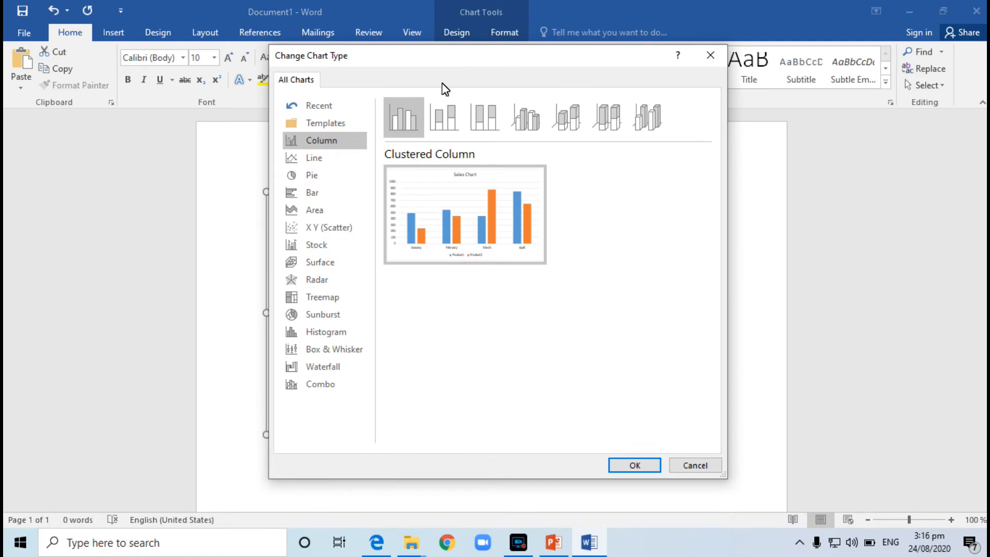
pyautogui.click(451, 114)
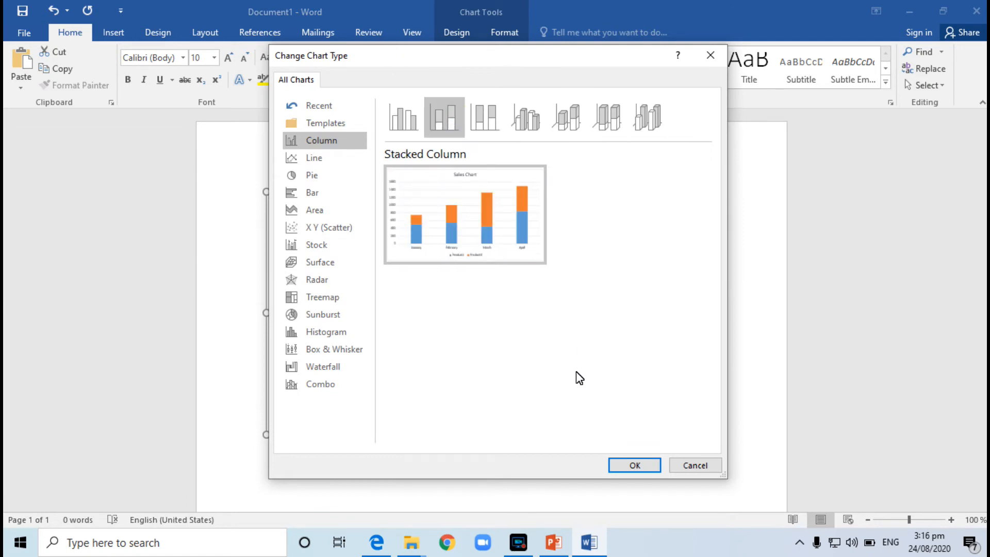
pyautogui.click(634, 464)
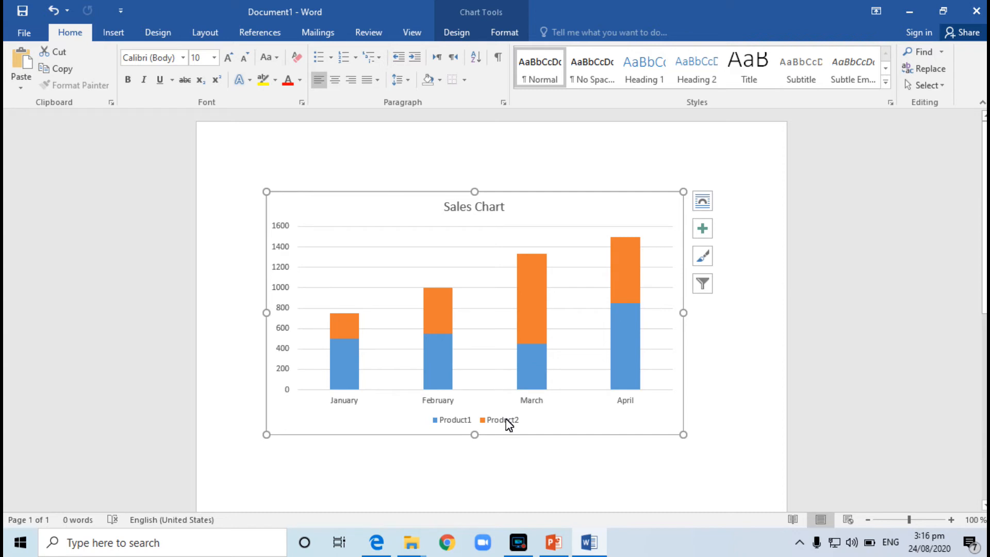
# Step: Format the chart area with a solid fill and a solid line border
pyautogui.moveTo(434, 299)
pyautogui.rightClick(387, 419)
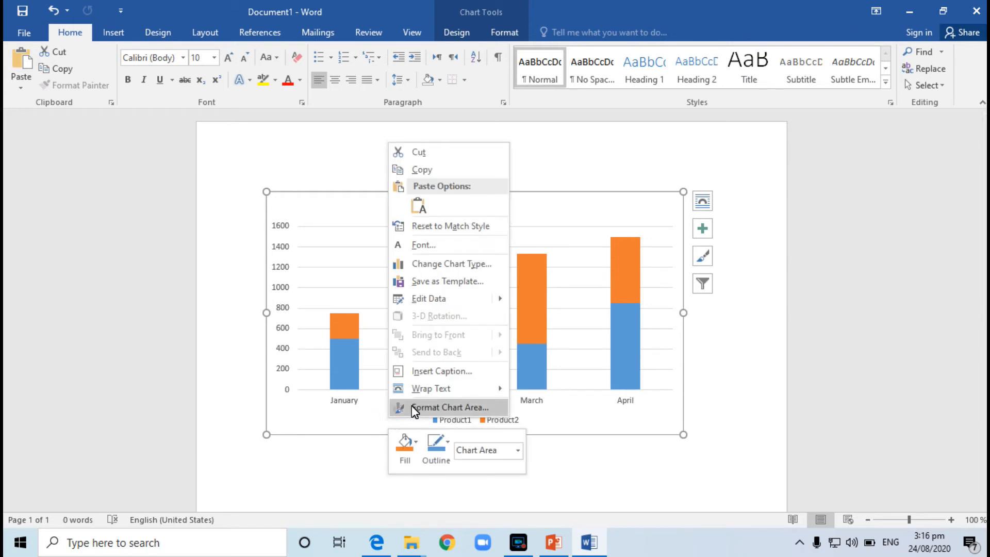
pyautogui.click(413, 405)
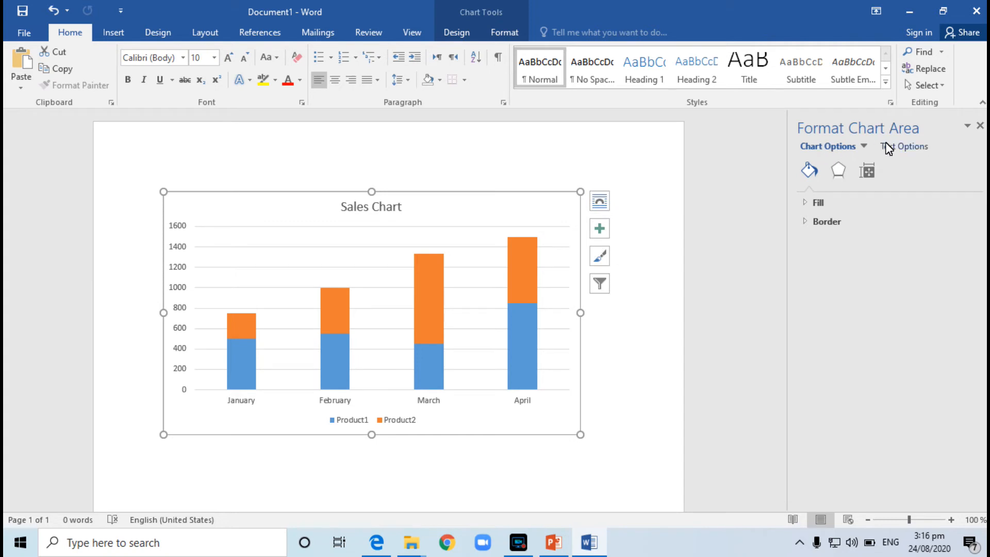
pyautogui.click(808, 203)
pyautogui.click(830, 238)
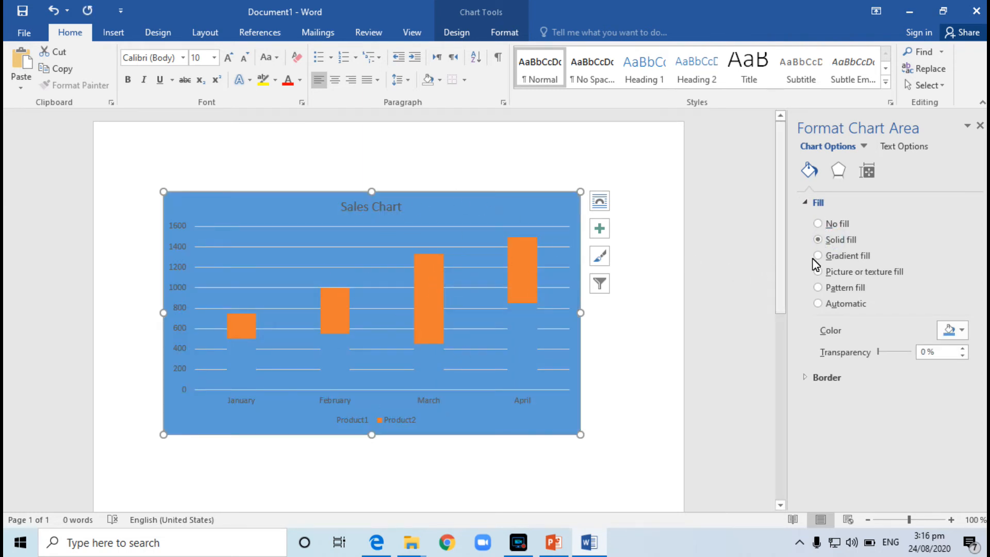
pyautogui.click(820, 377)
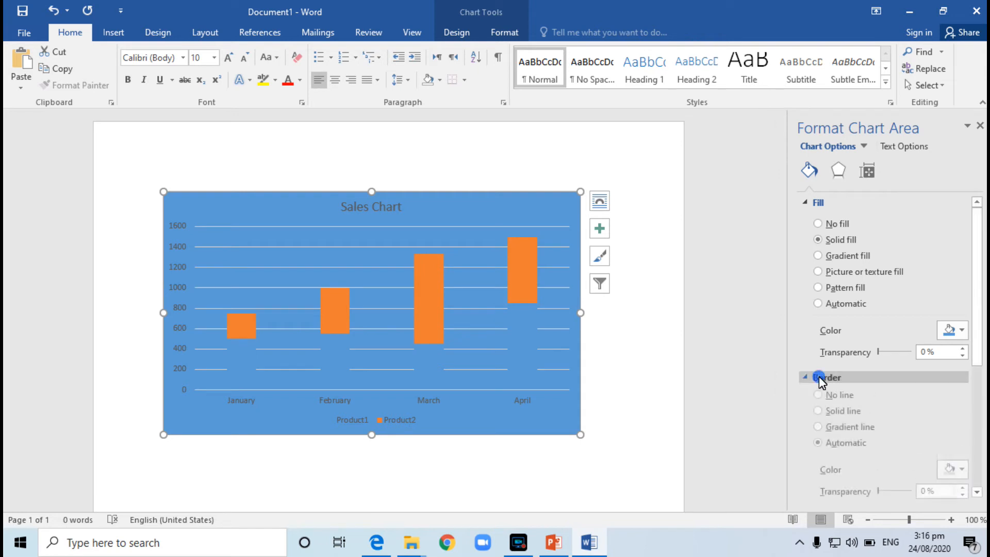
pyautogui.click(848, 415)
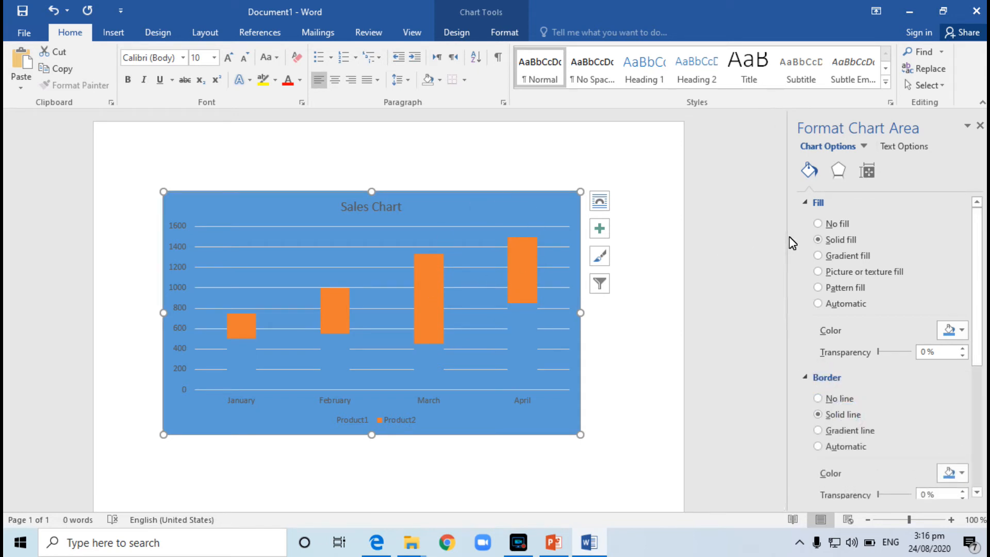
pyautogui.click(841, 177)
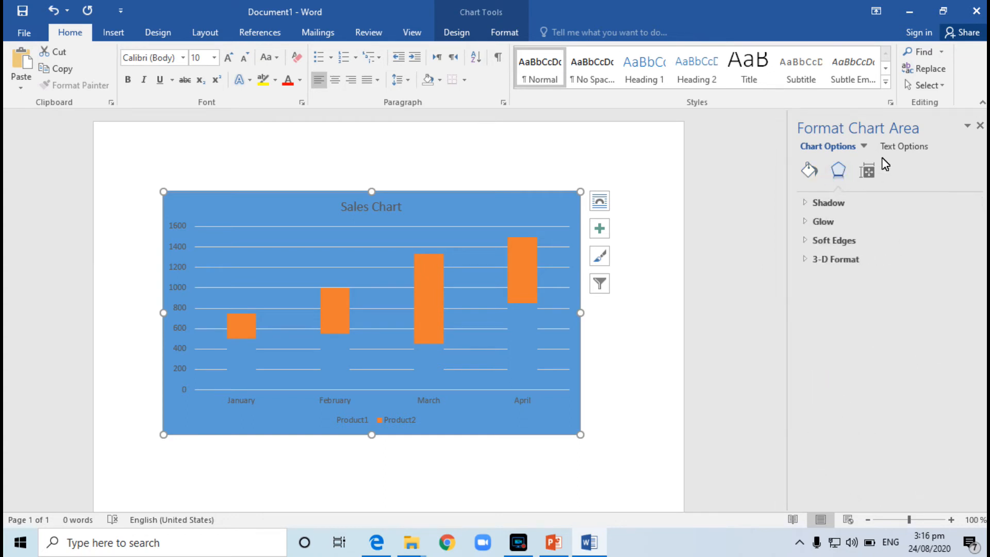
pyautogui.click(871, 172)
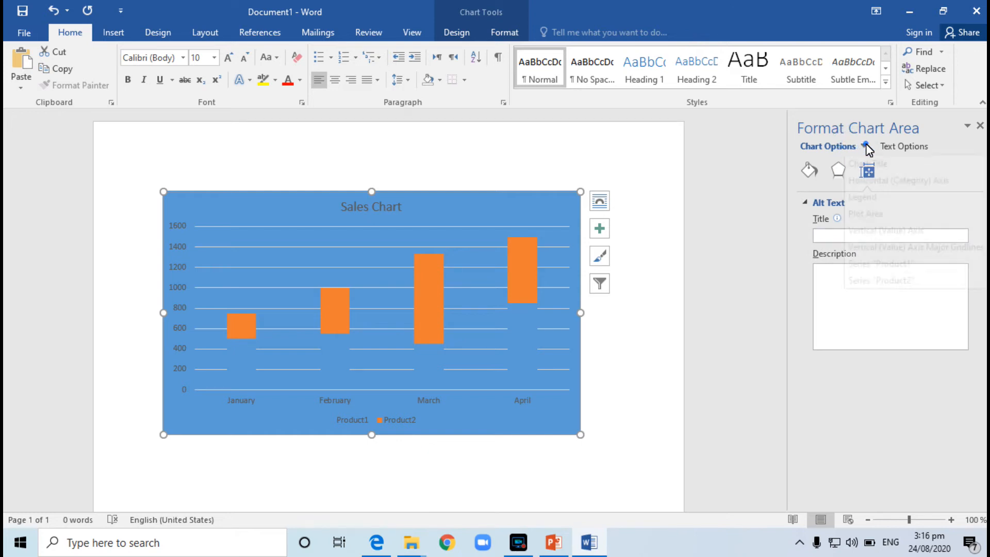
pyautogui.click(865, 146)
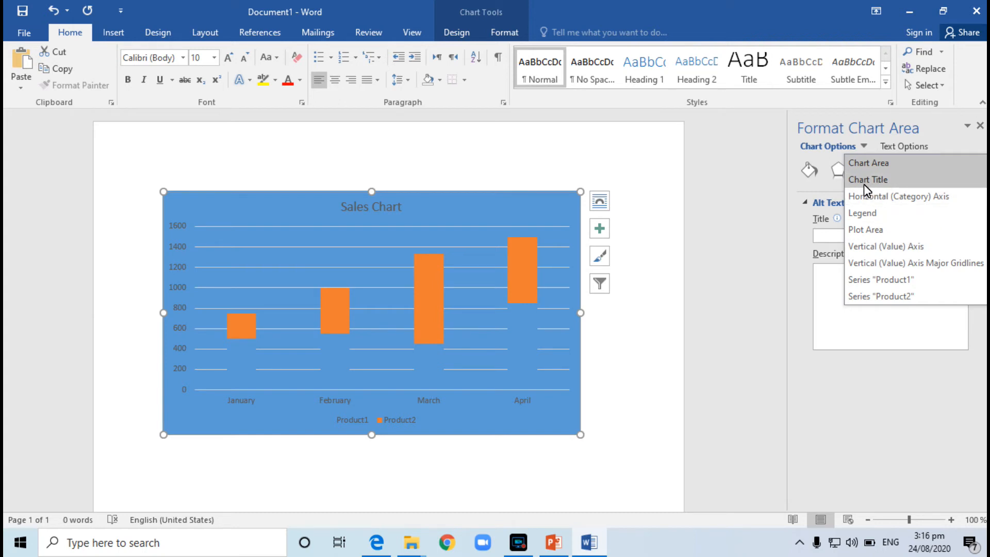
pyautogui.click(911, 195)
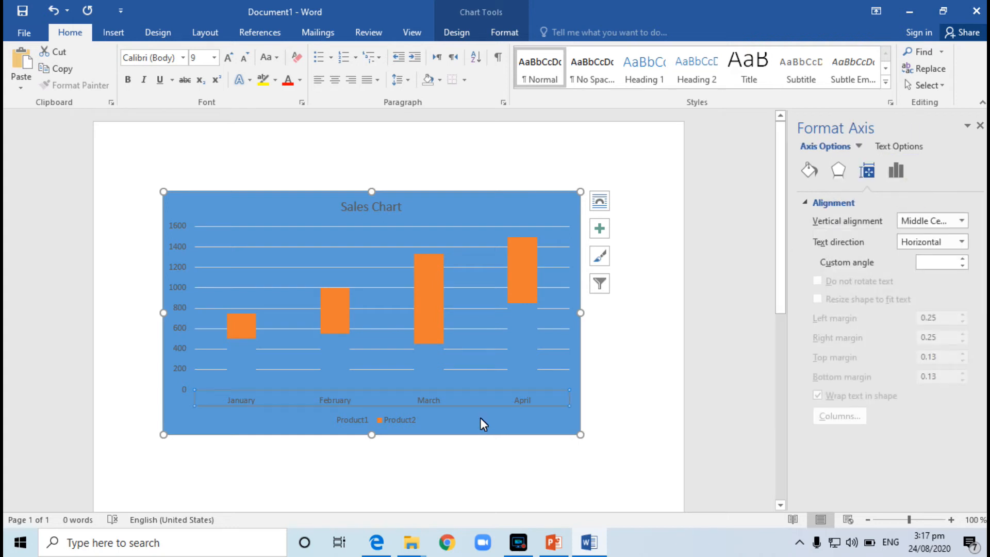
# Step: Try the Left and Right positions for the chart legend and set its position to Top Right
pyautogui.click(859, 146)
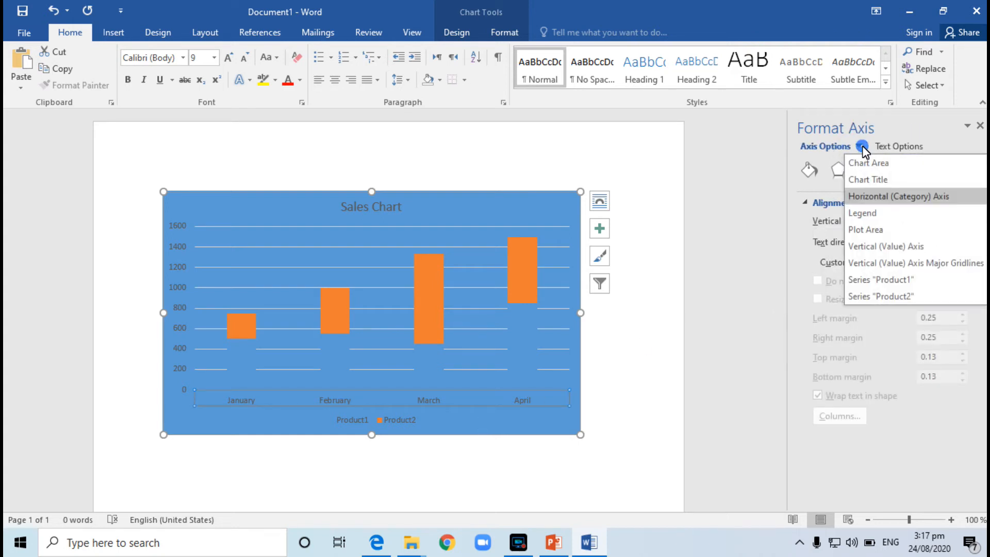
pyautogui.click(877, 215)
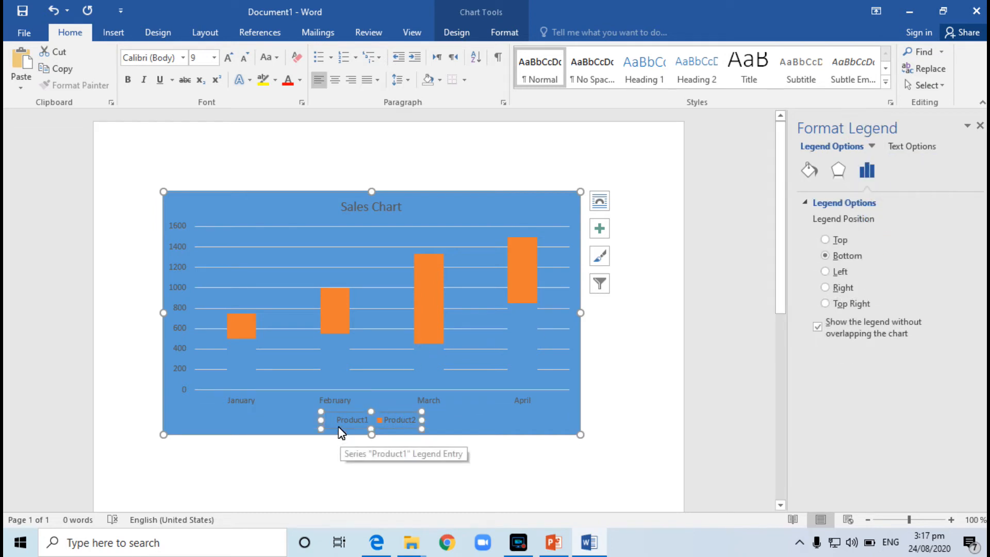
pyautogui.click(825, 272)
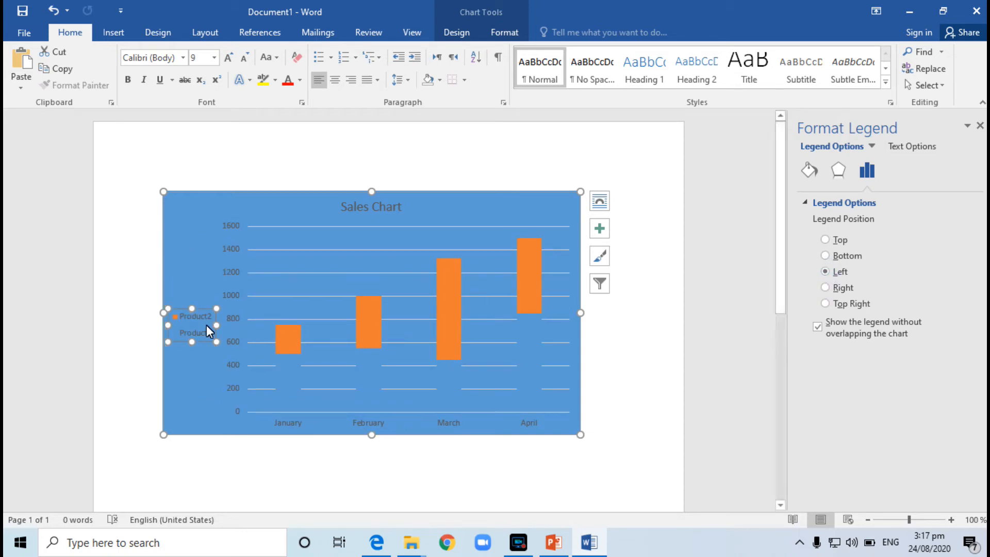
pyautogui.click(826, 287)
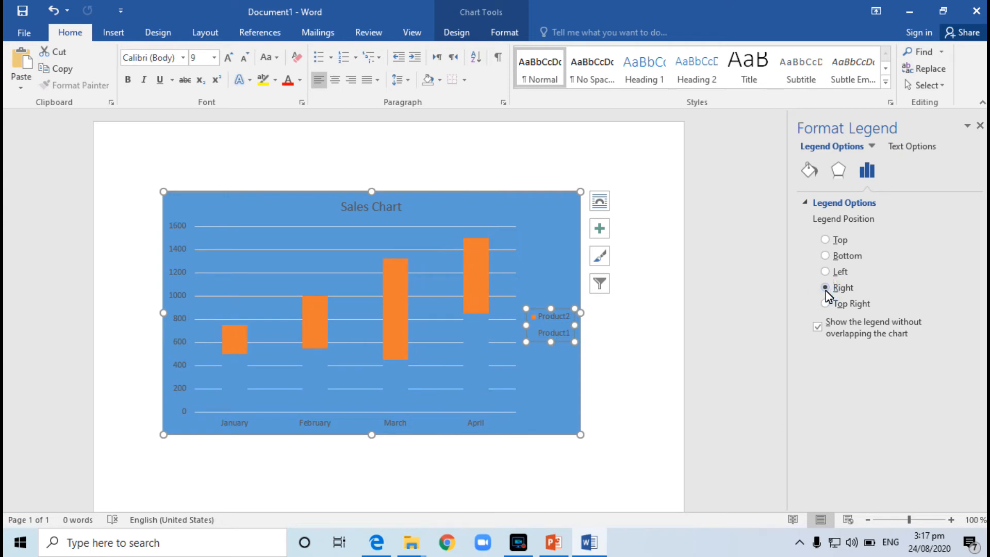
pyautogui.click(826, 304)
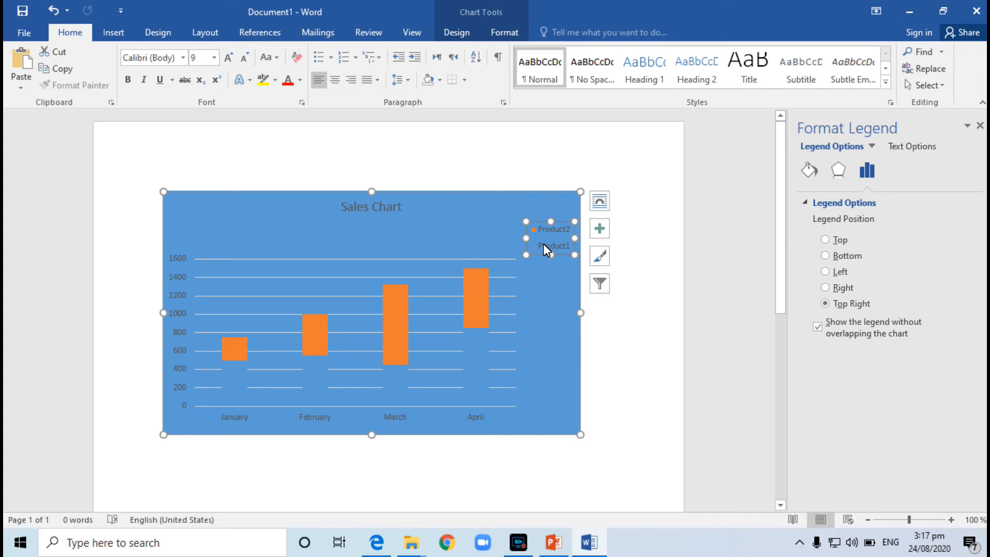
# Step: Apply an outer shadow preset with a 90° angle and a distance of 3 to the plot area
pyautogui.click(873, 146)
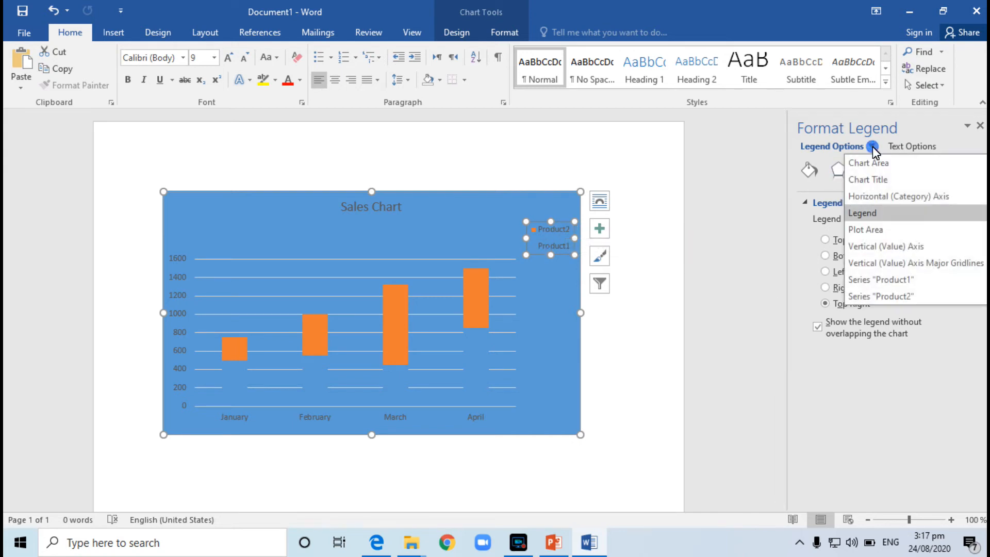
pyautogui.click(875, 227)
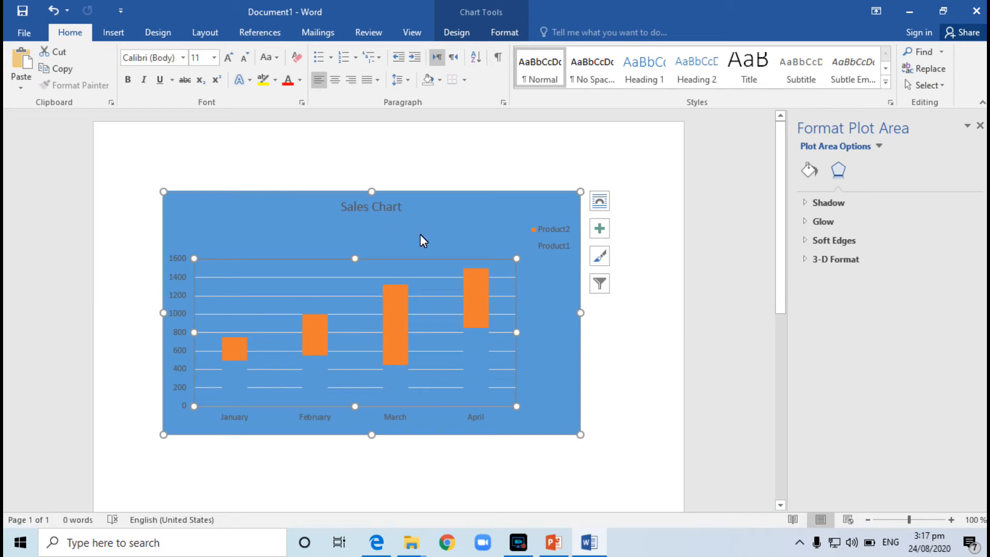
pyautogui.moveTo(396, 327)
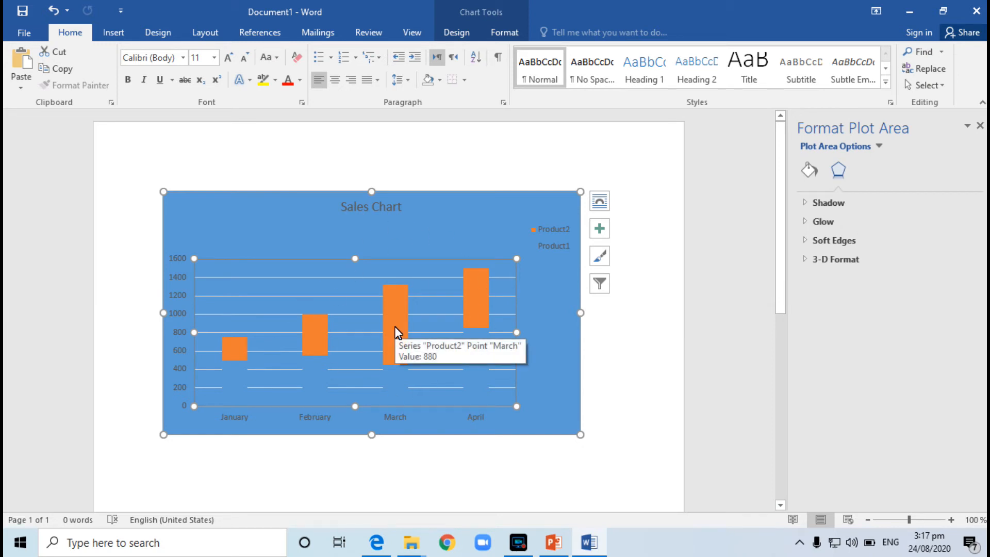
pyautogui.click(828, 203)
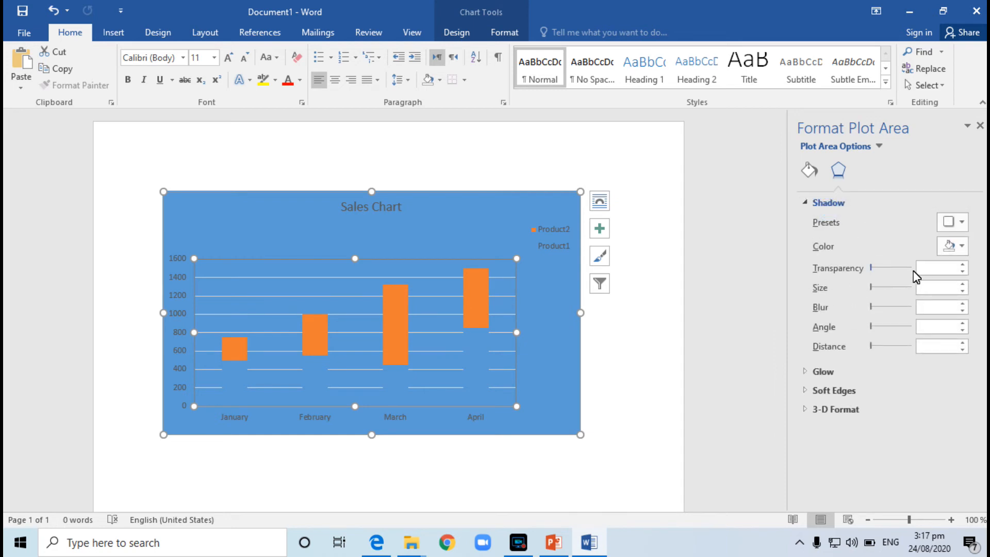
pyautogui.click(962, 222)
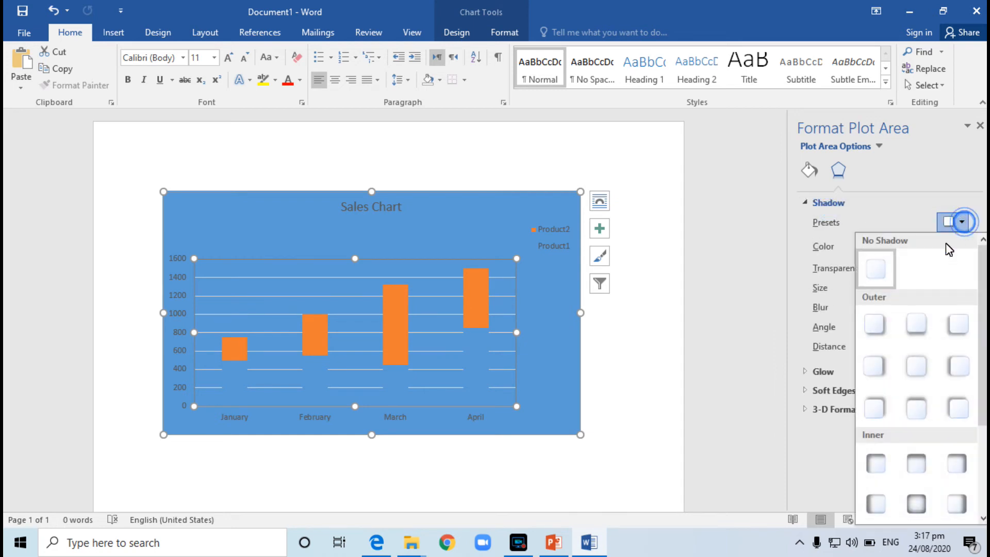
pyautogui.click(916, 330)
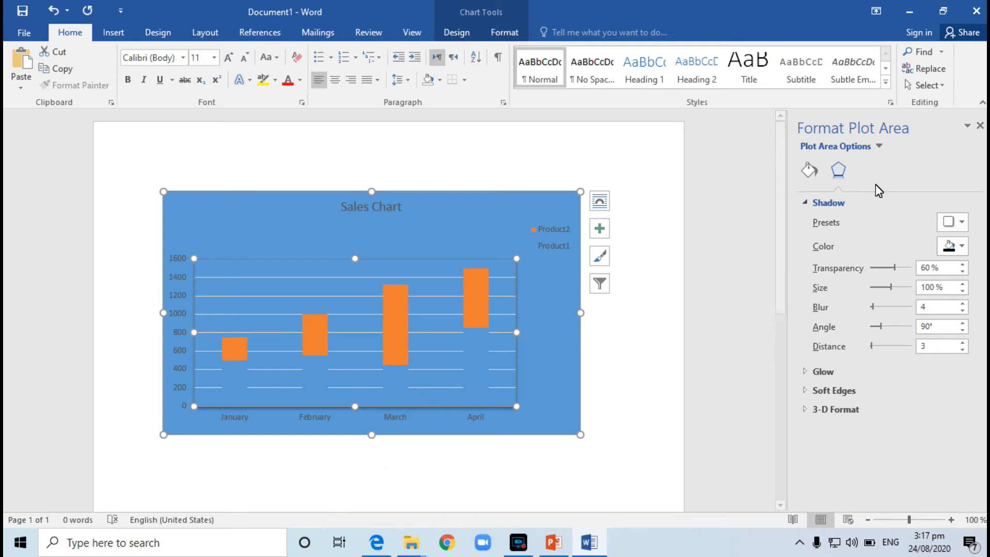
# Step: Give the vertical (value) axis a dark orange shadow, trying a near-black theme colour first
pyautogui.click(874, 147)
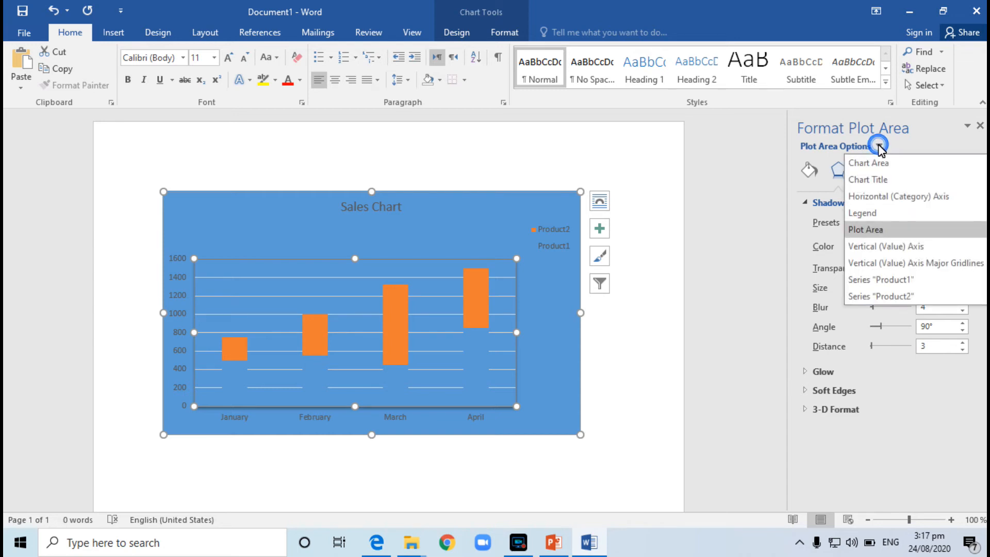
pyautogui.click(886, 246)
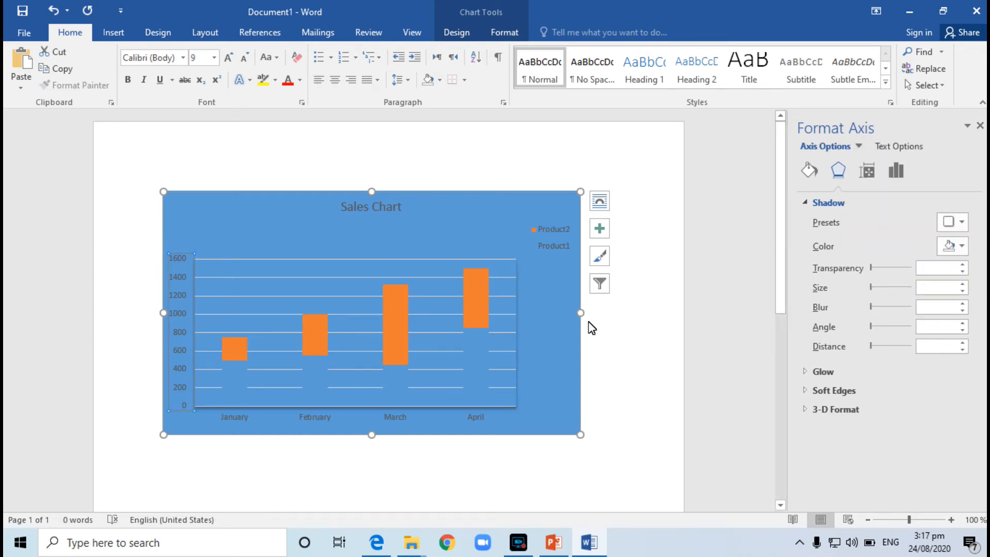
pyautogui.click(956, 246)
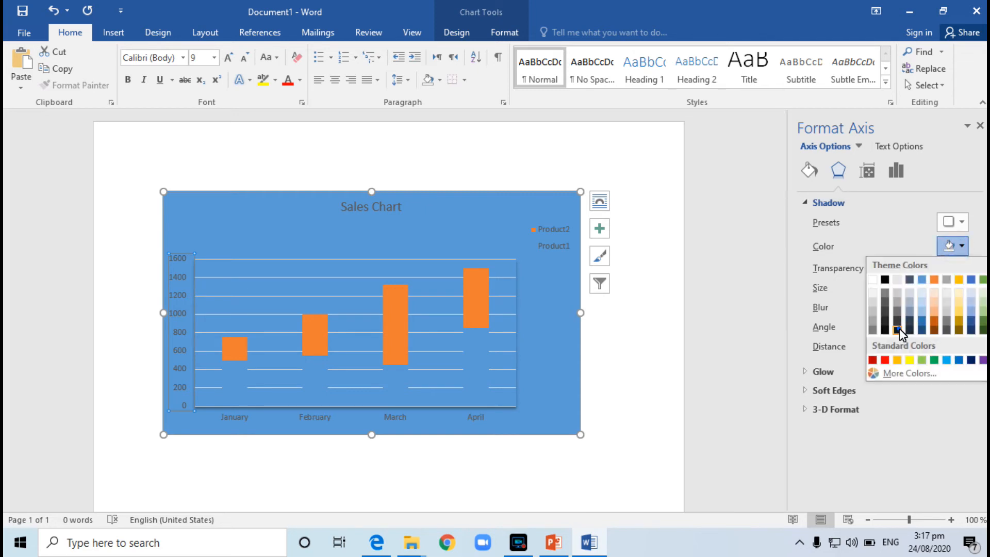
pyautogui.click(898, 330)
pyautogui.click(963, 246)
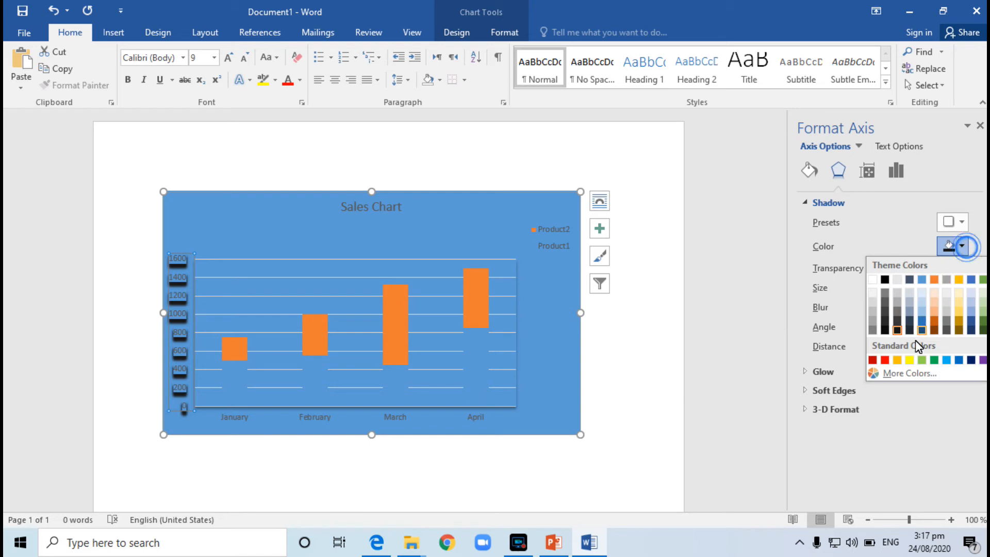
pyautogui.click(934, 324)
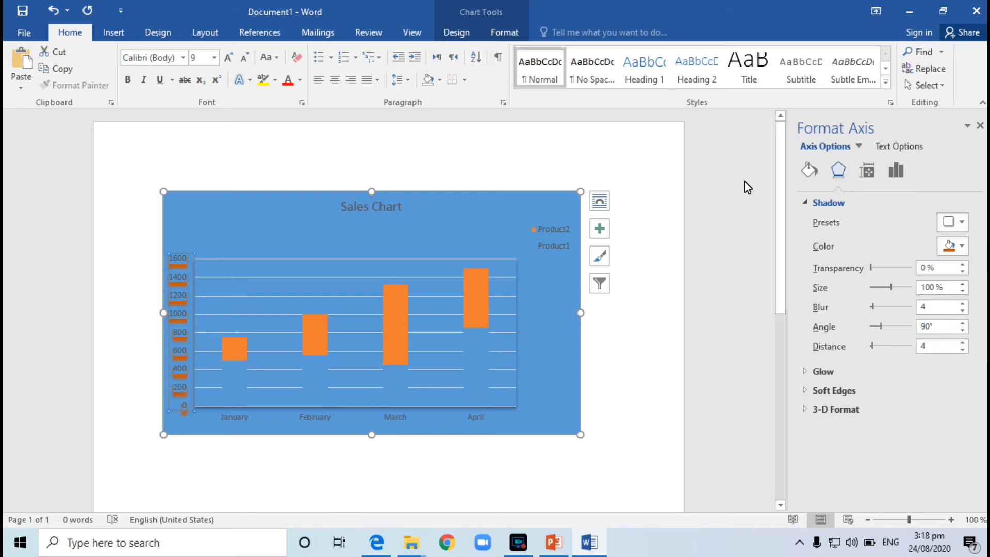
# Step: Give the vertical axis major gridlines a shadow with 57% transparency and 3% size, and close the formatting pane
pyautogui.click(856, 147)
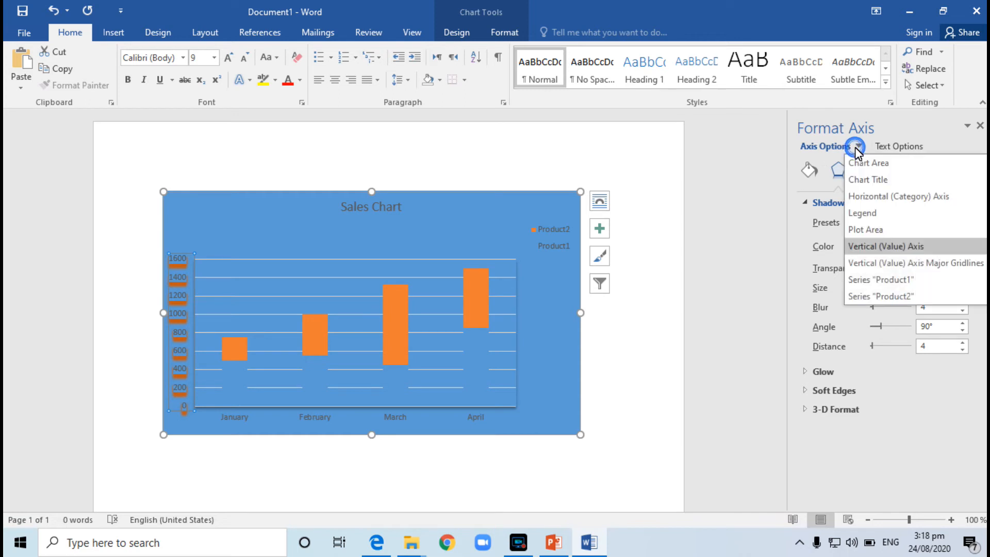
pyautogui.click(879, 263)
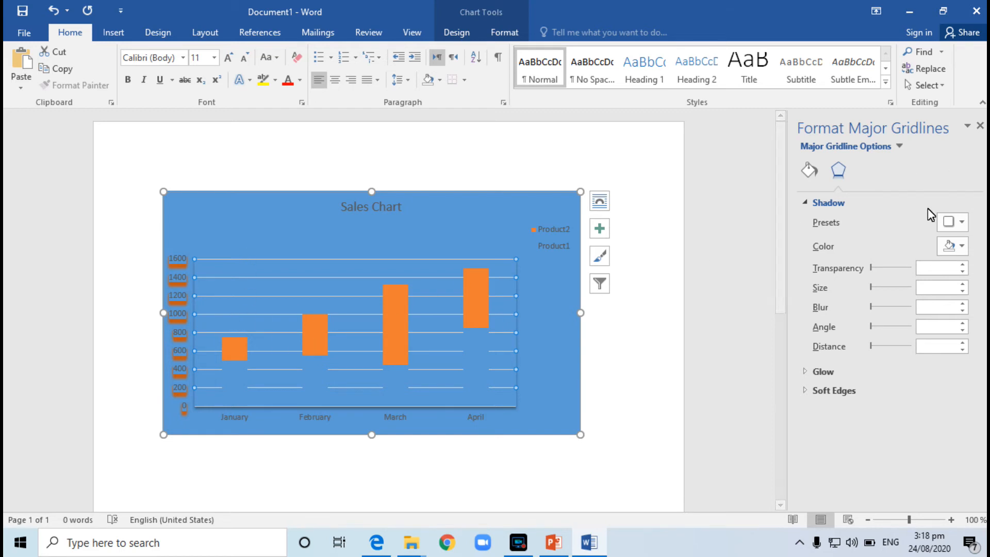
pyautogui.moveTo(885, 286); pyautogui.dragTo(879, 284)
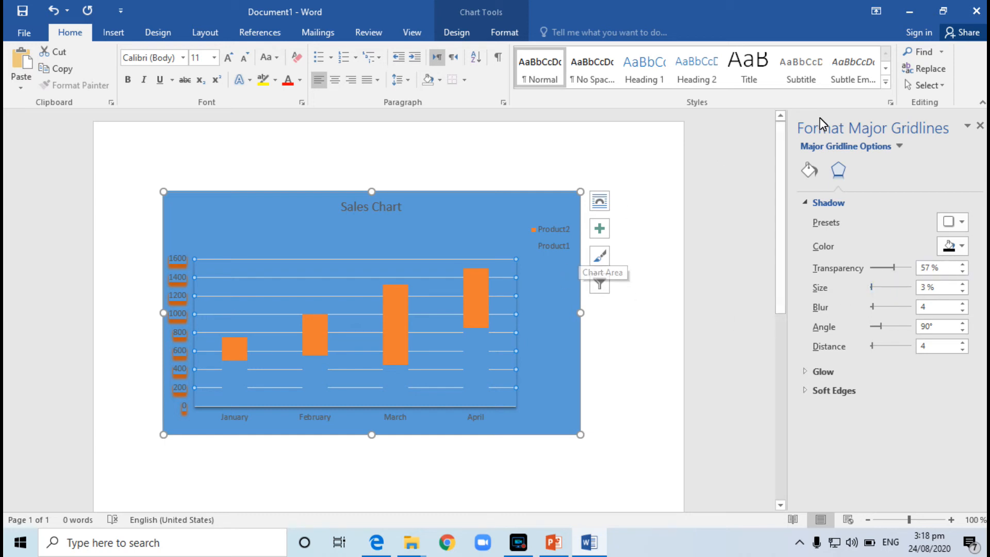
pyautogui.click(615, 365)
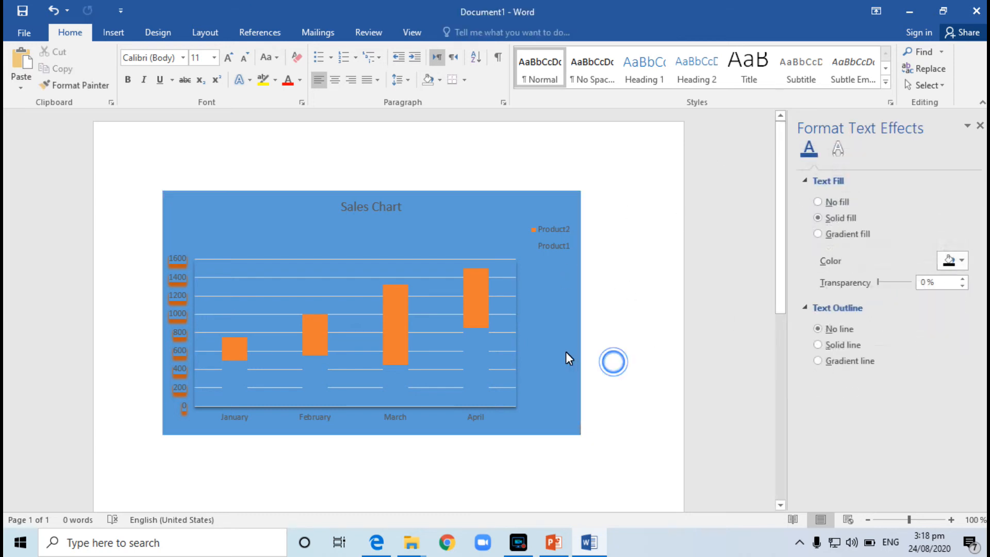
pyautogui.click(980, 127)
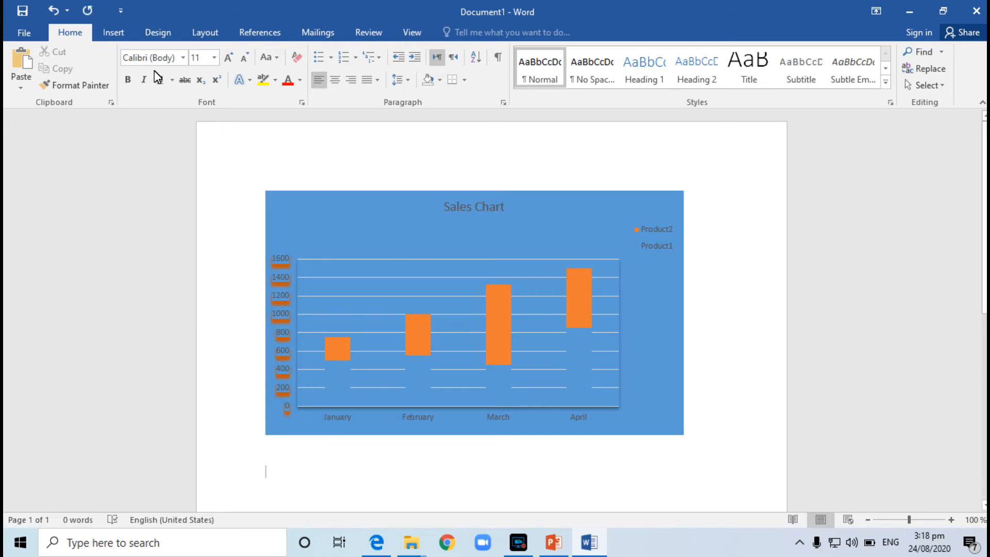
# Step: Insert a 3-D Pie chart below the sales chart
pyautogui.click(113, 32)
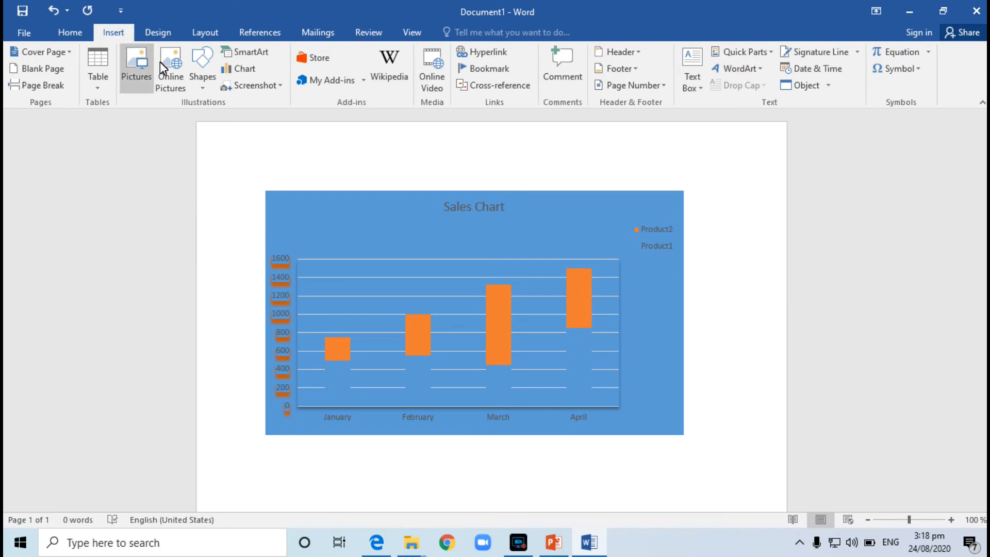
pyautogui.click(240, 71)
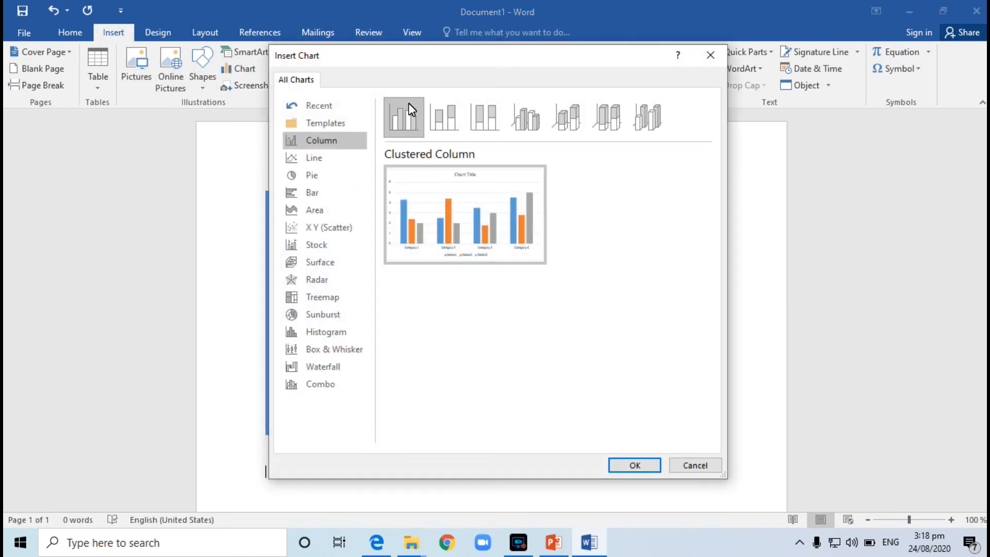
pyautogui.click(312, 175)
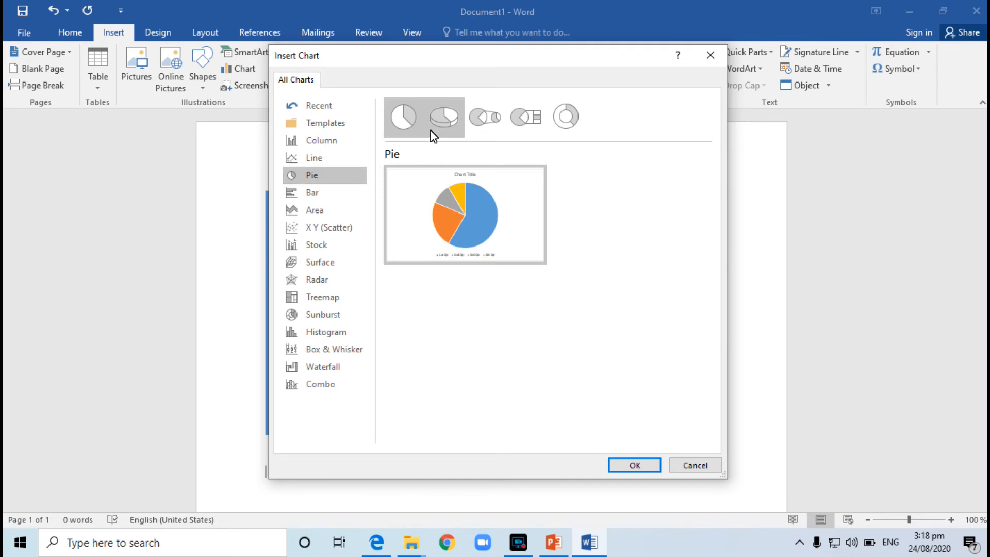
pyautogui.click(442, 120)
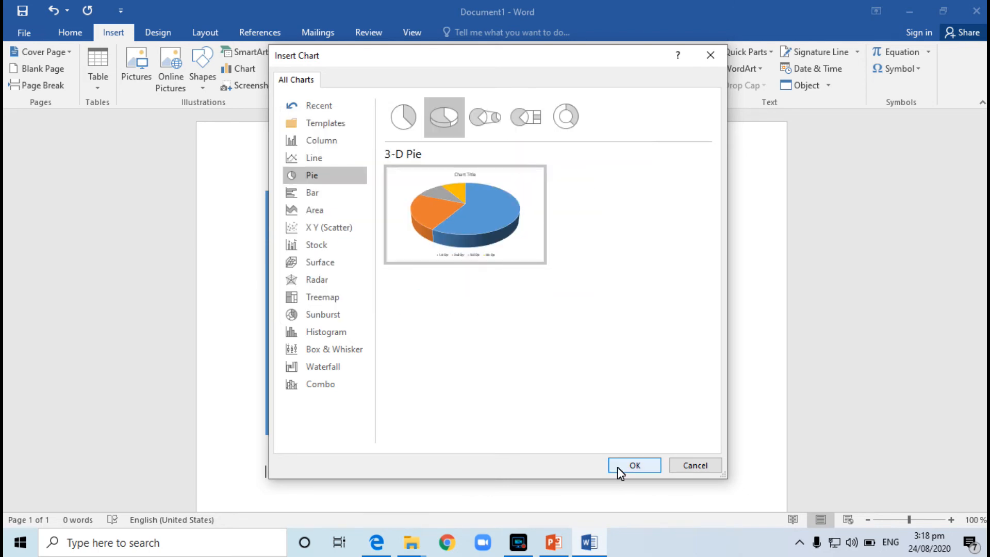
pyautogui.click(633, 466)
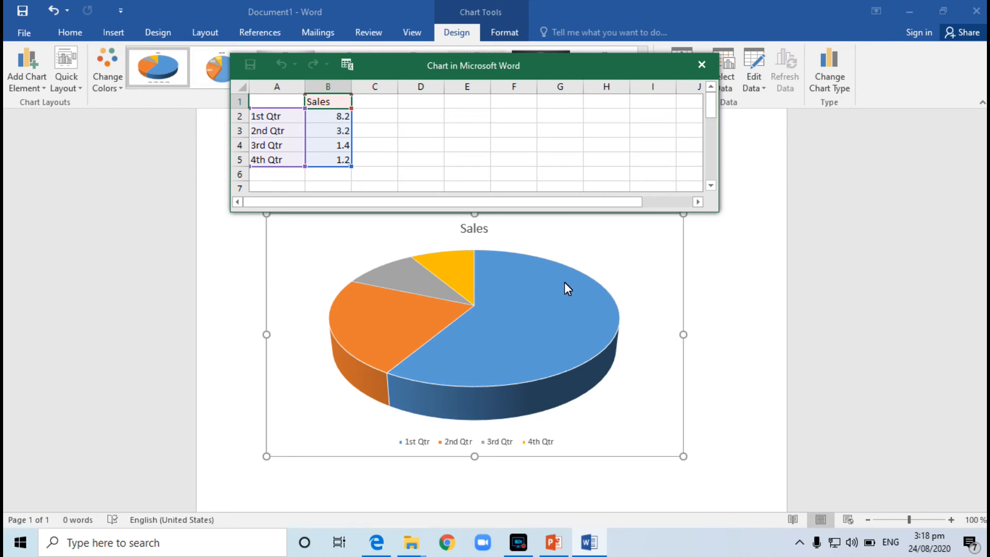
# Step: Add data labels to the Sales series of the pie chart
pyautogui.click(473, 229)
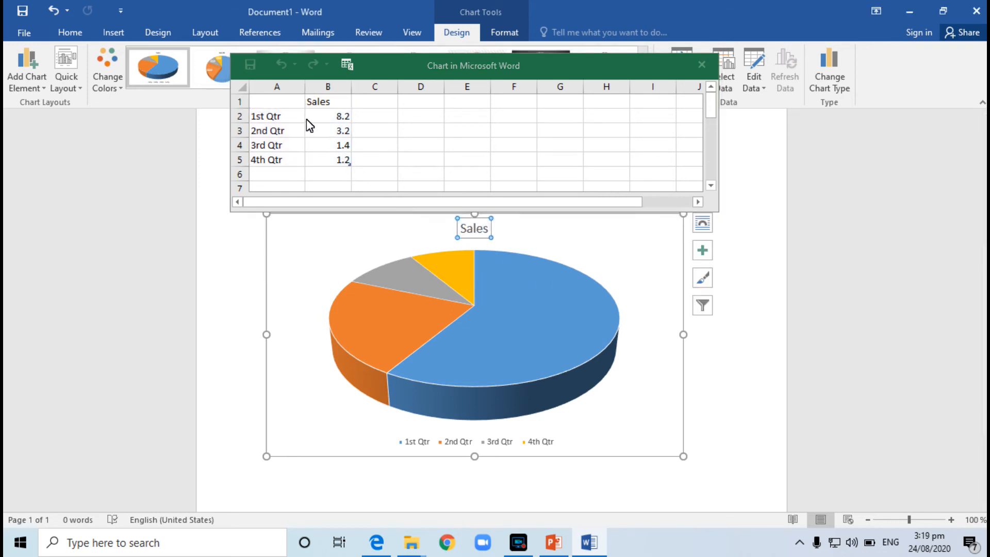
pyautogui.click(473, 320)
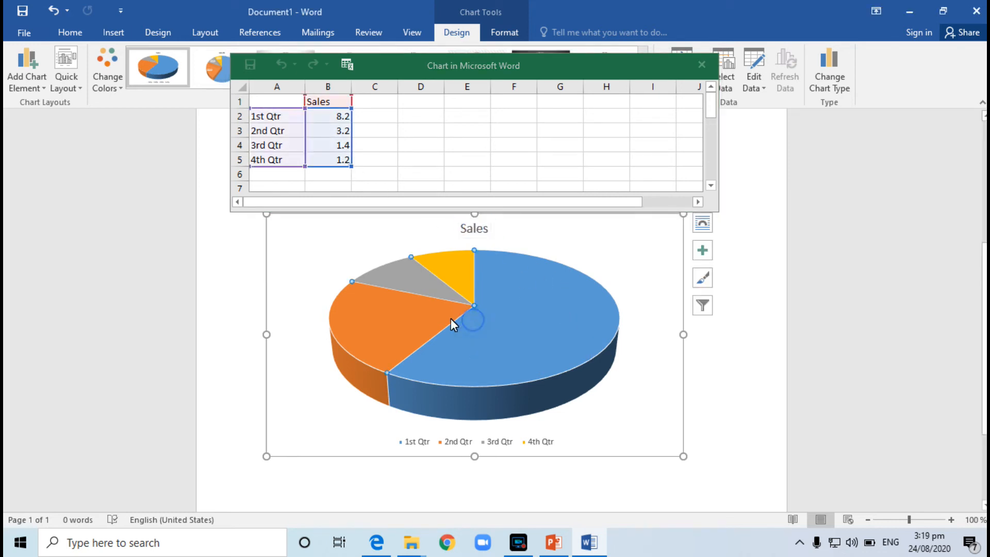
pyautogui.rightClick(412, 270)
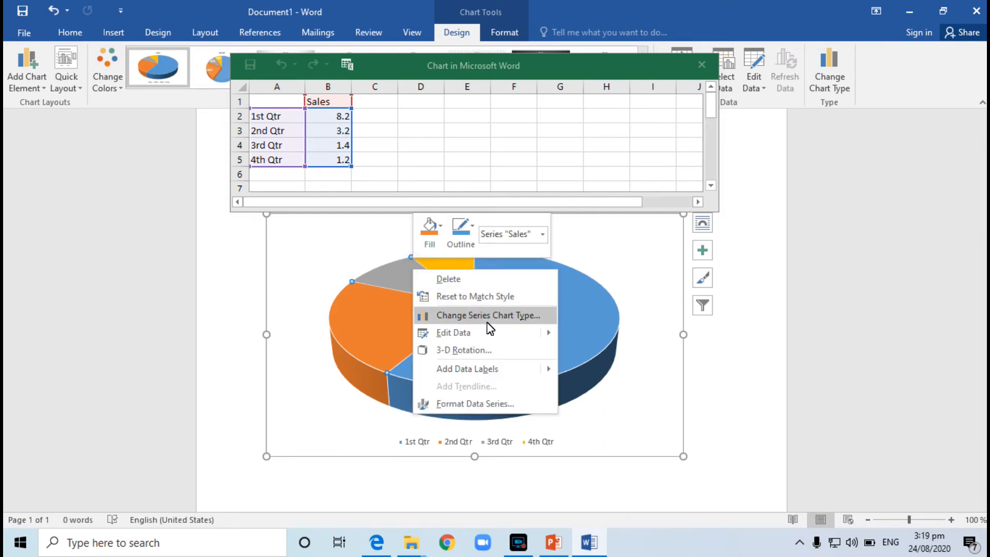
pyautogui.moveTo(554, 369)
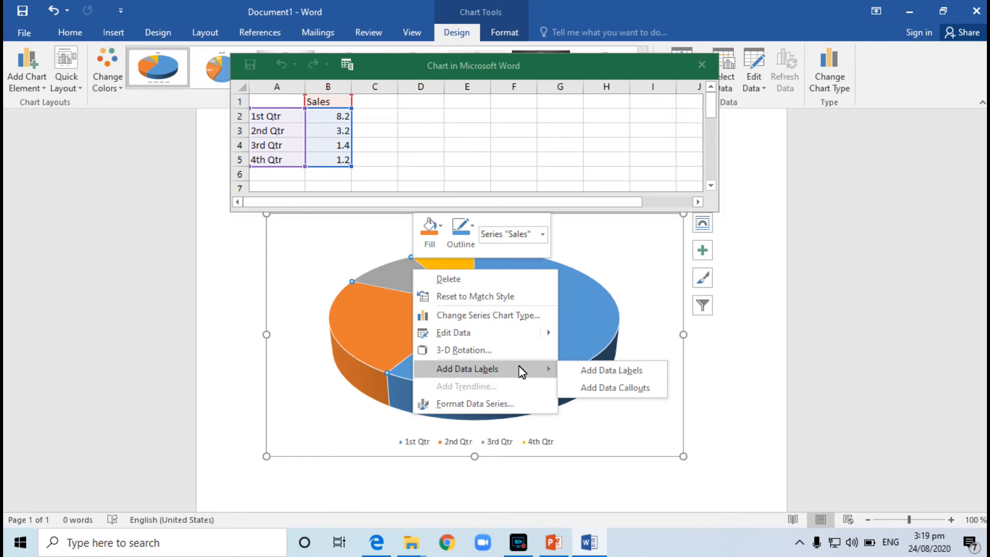
pyautogui.click(585, 370)
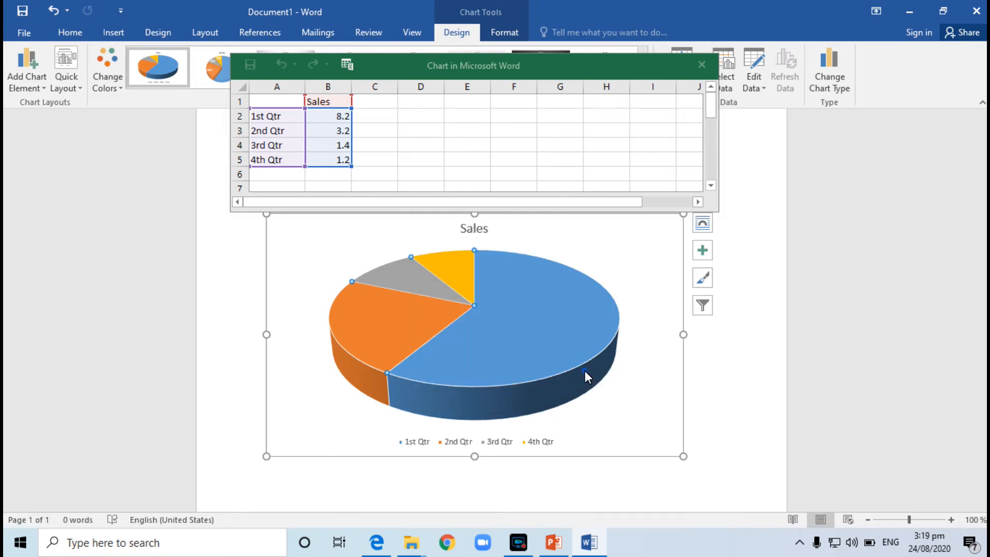
# Step: Open the data series formatting options for the pie chart's Sales series
pyautogui.rightClick(430, 297)
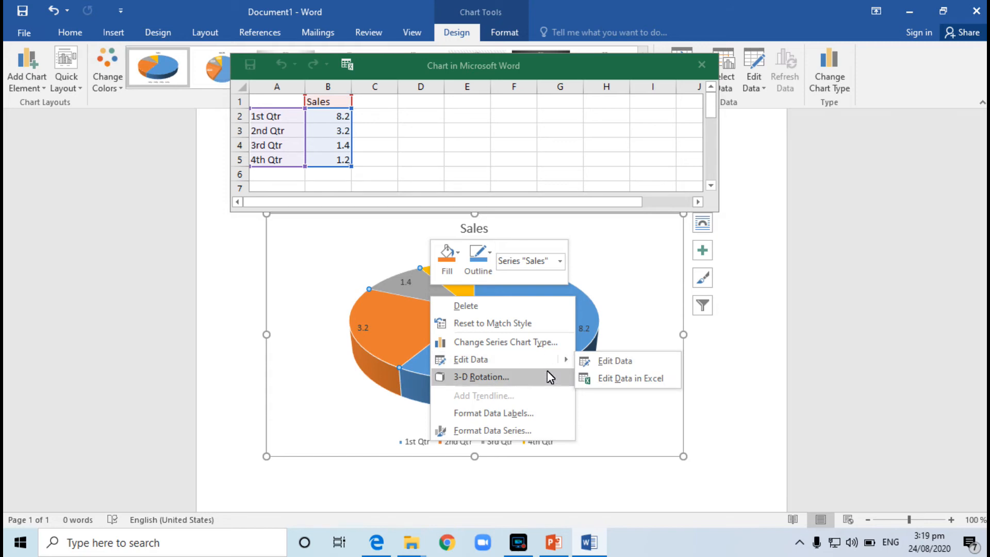
pyautogui.press('Escape')
pyautogui.rightClick(582, 309)
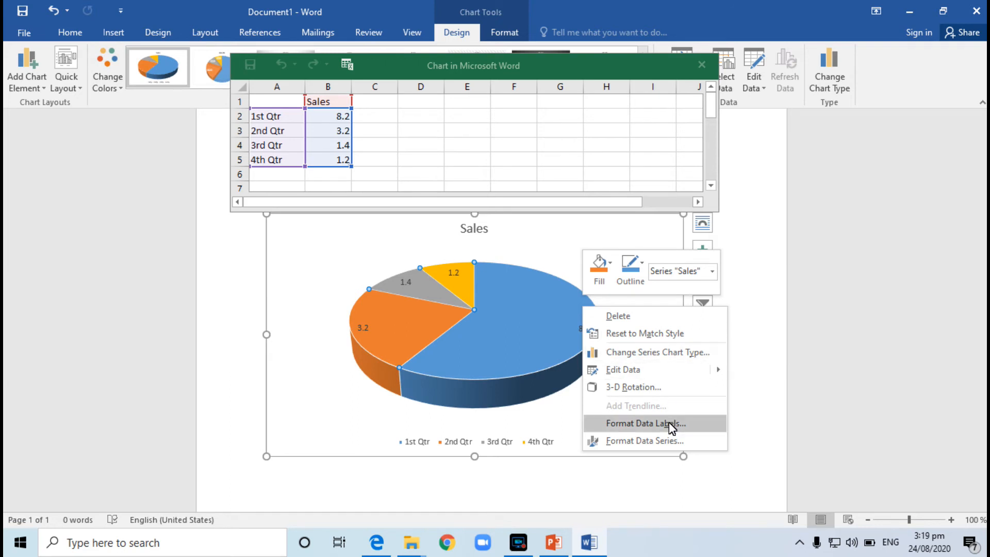
pyautogui.click(644, 441)
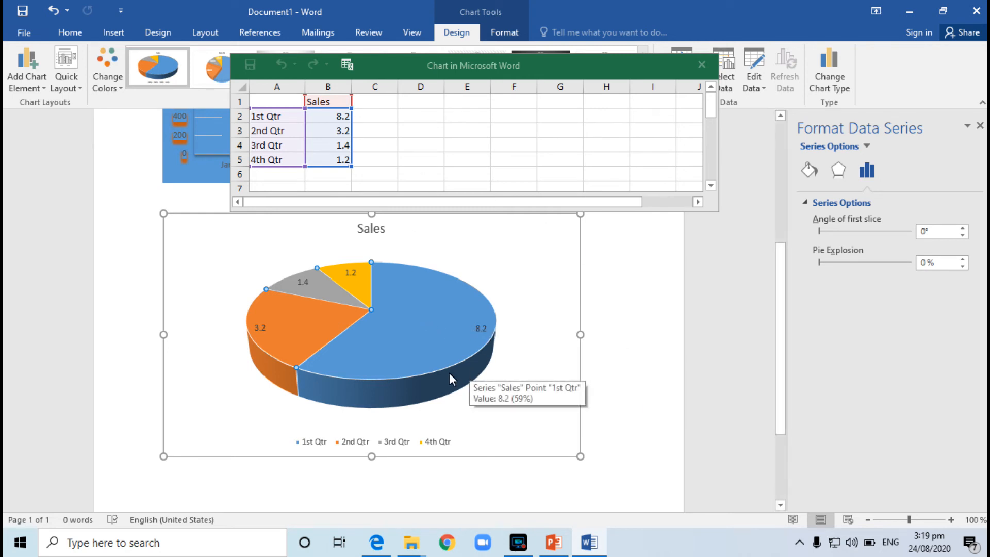
# Step: Try the pie chart's legend at the left and right of the chart, and set it back to the bottom
pyautogui.click(436, 441)
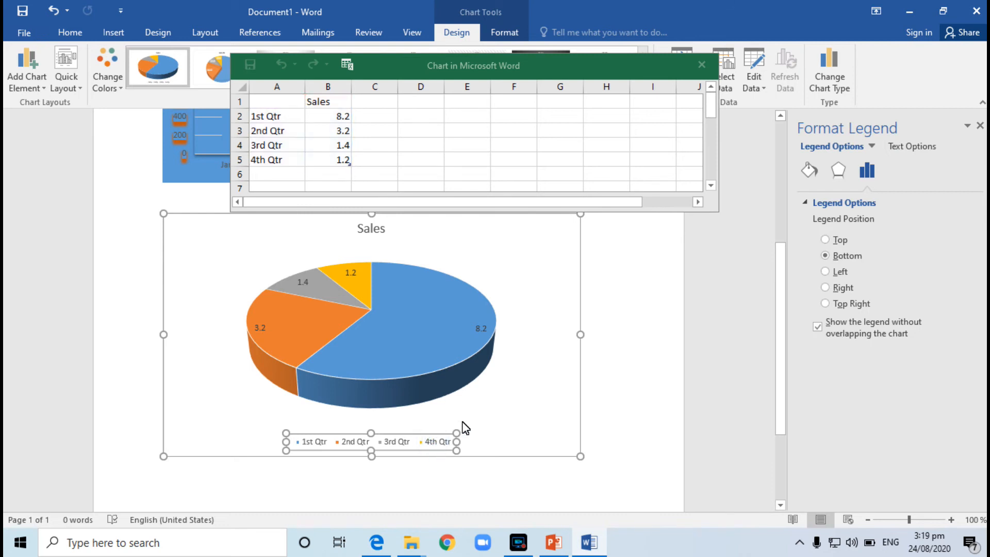
pyautogui.click(825, 271)
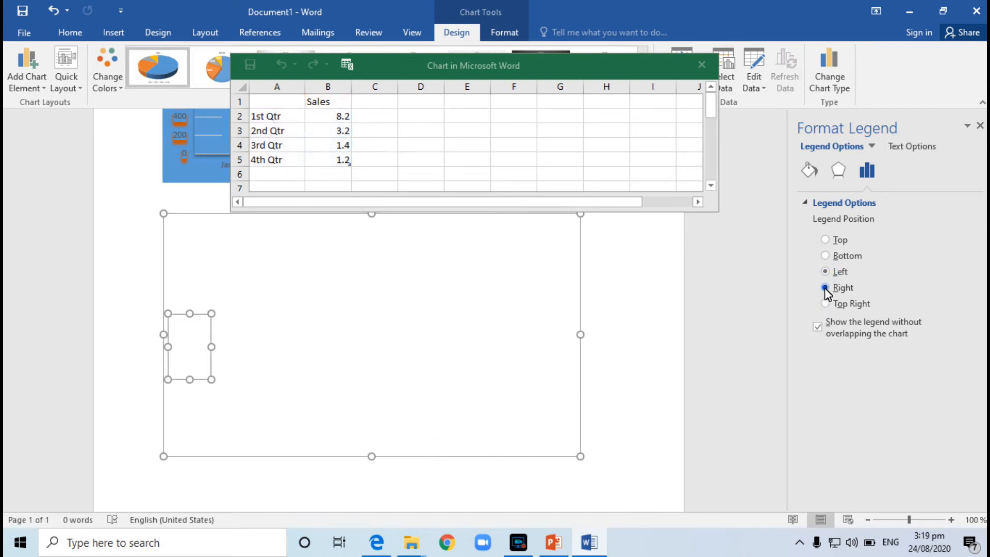
pyautogui.click(825, 288)
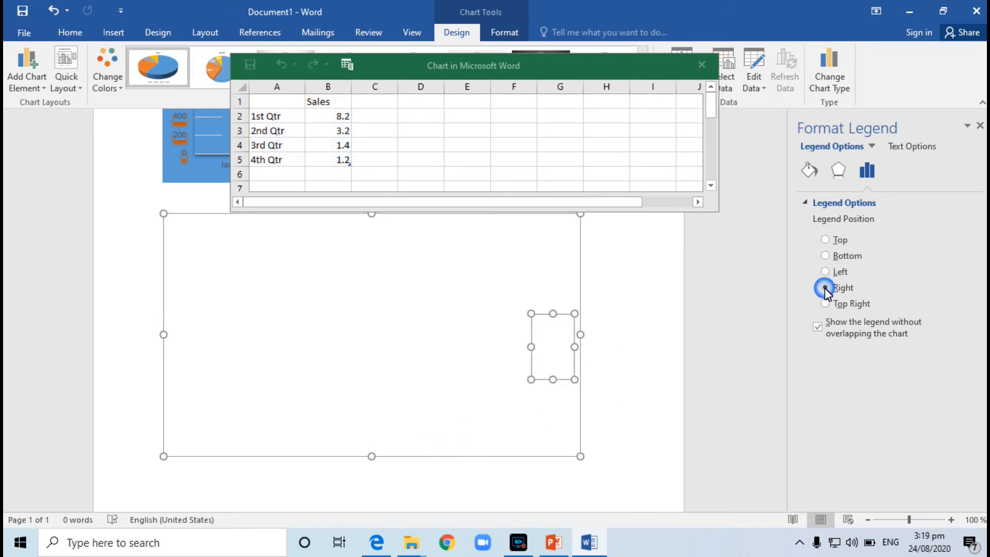
pyautogui.click(826, 256)
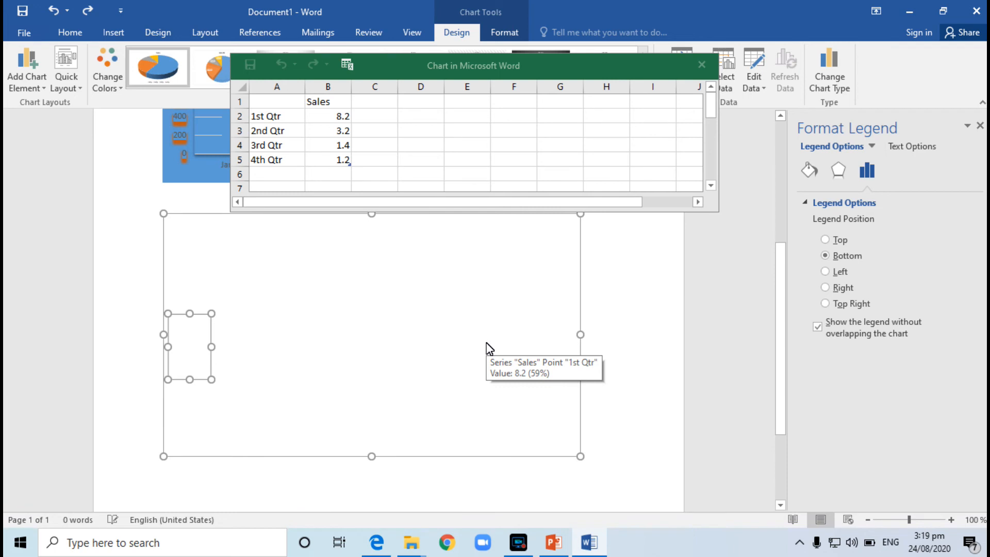
pyautogui.click(633, 297)
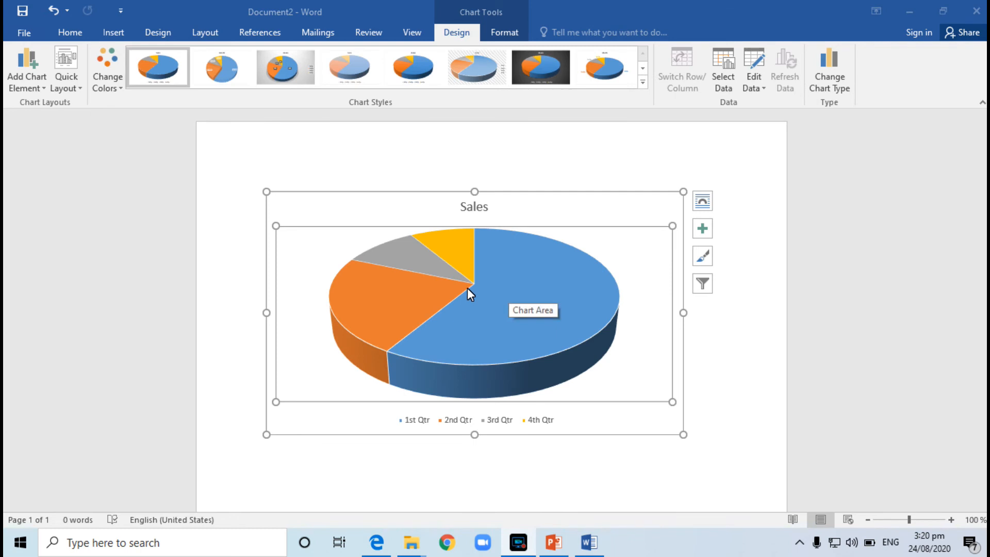
# Step: Apply chart Style 3 to the 3-D pie chart in Document2
pyautogui.click(575, 267)
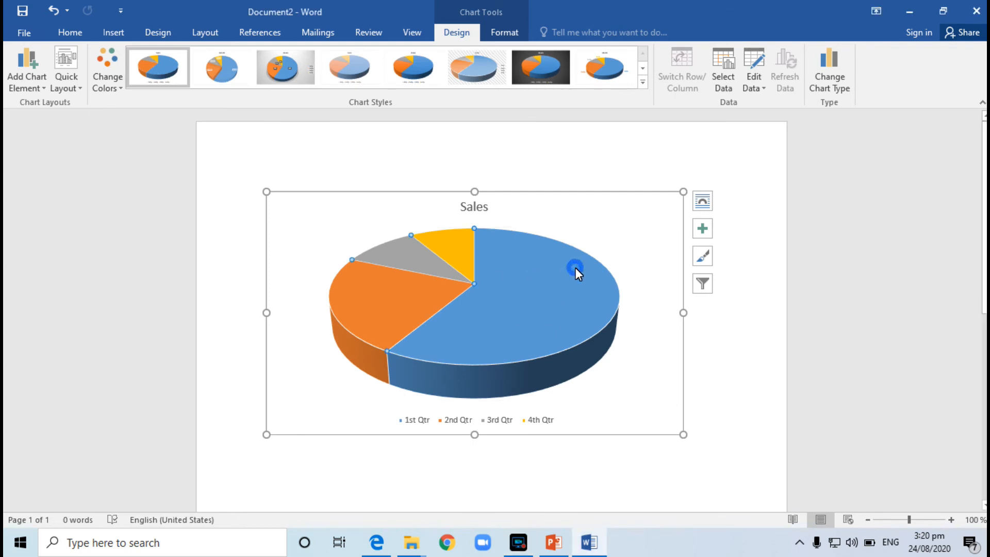
pyautogui.click(671, 208)
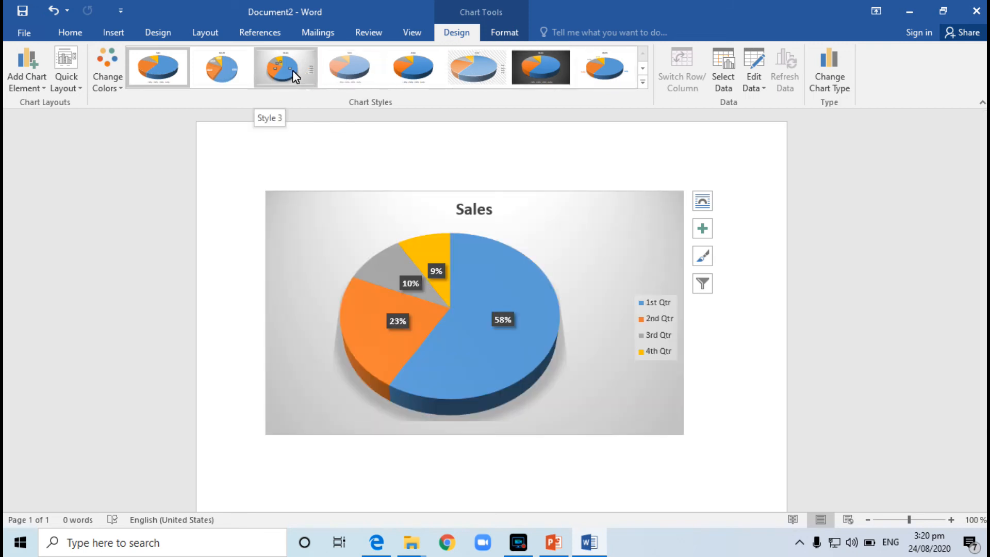
pyautogui.click(292, 70)
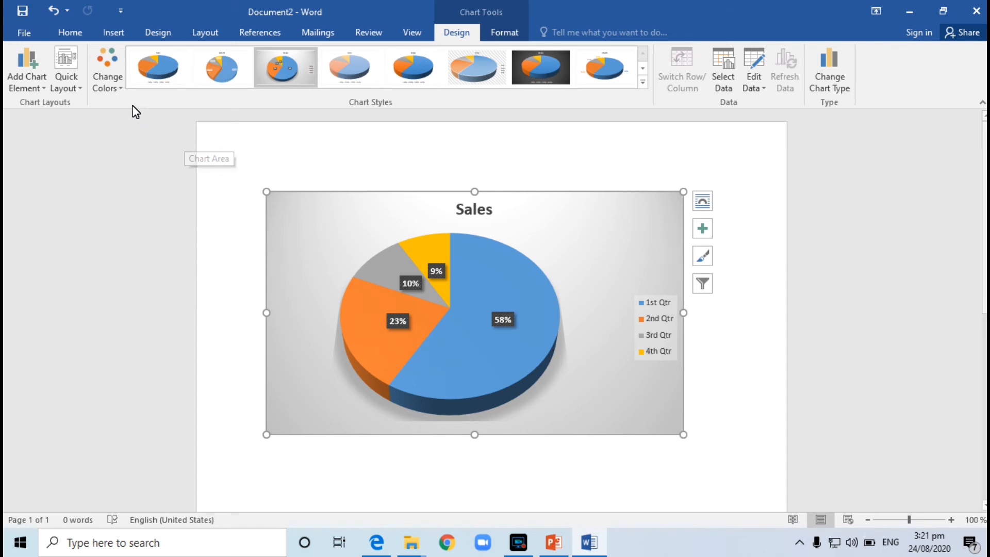
# Step: Recolor the pie chart with the Color 4 palette and apply the chart style with the light hatched background
pyautogui.click(80, 90)
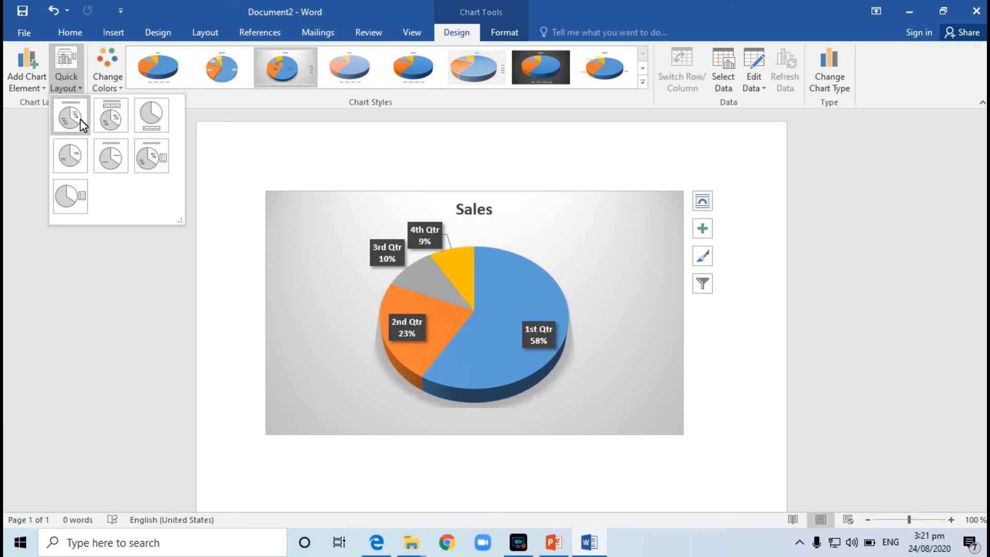
pyautogui.click(121, 88)
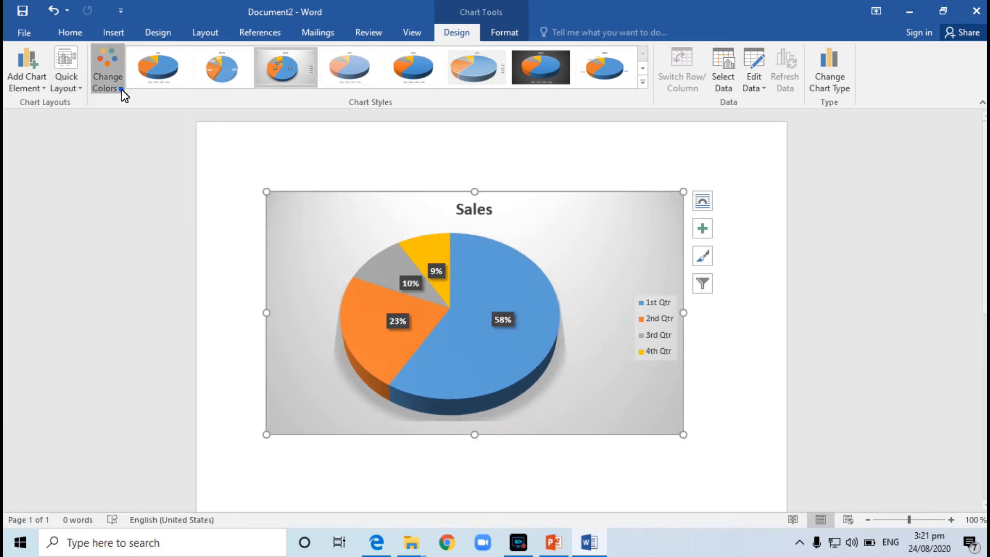
pyautogui.click(121, 88)
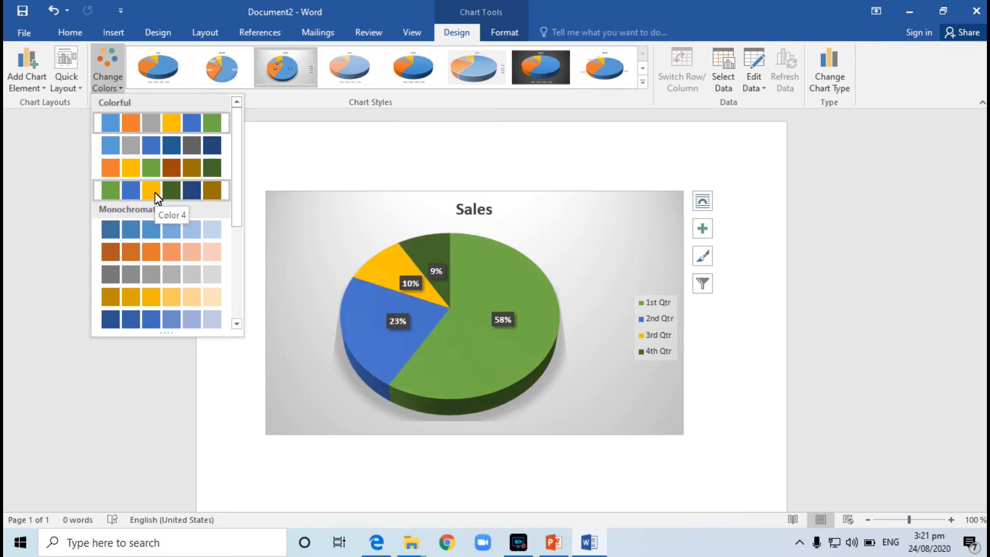
pyautogui.click(134, 192)
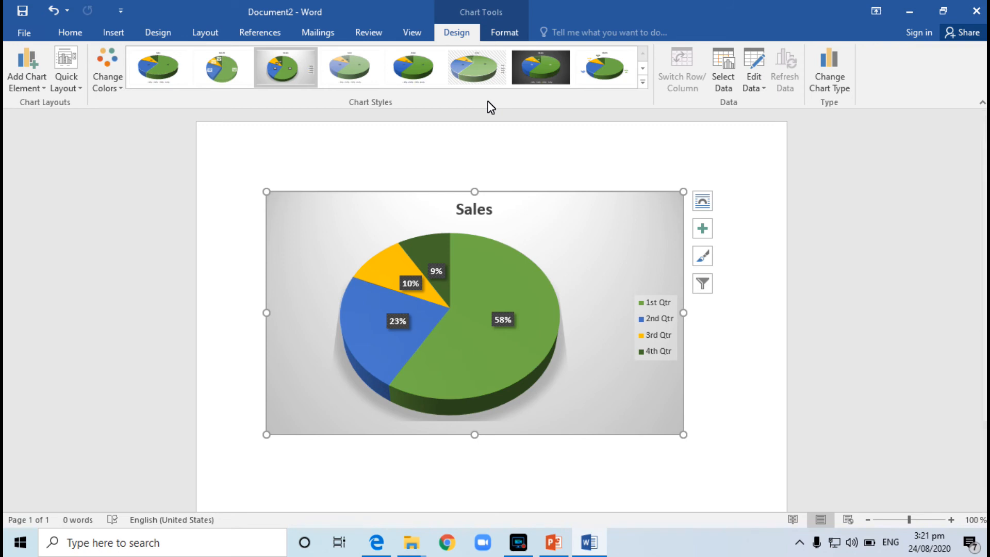
pyautogui.click(530, 70)
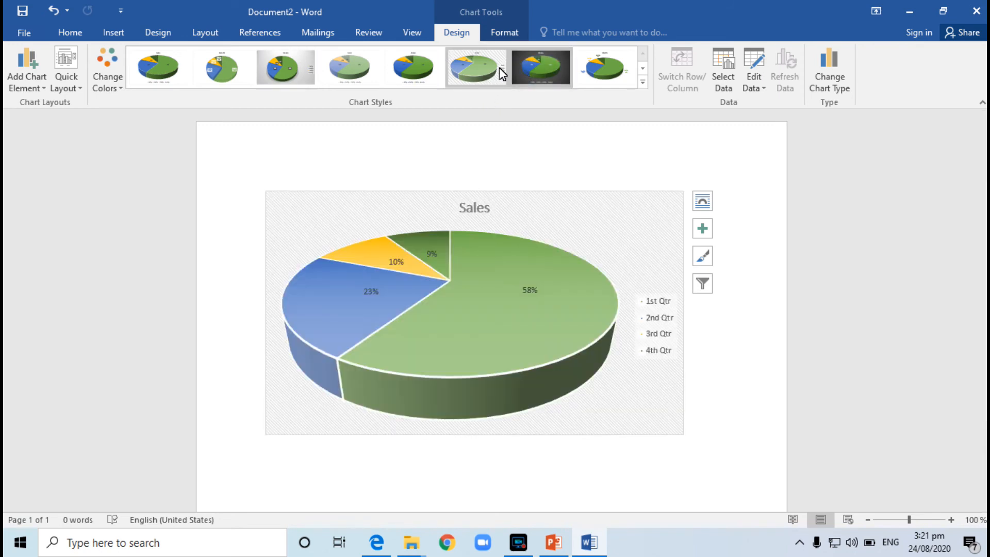
pyautogui.click(492, 68)
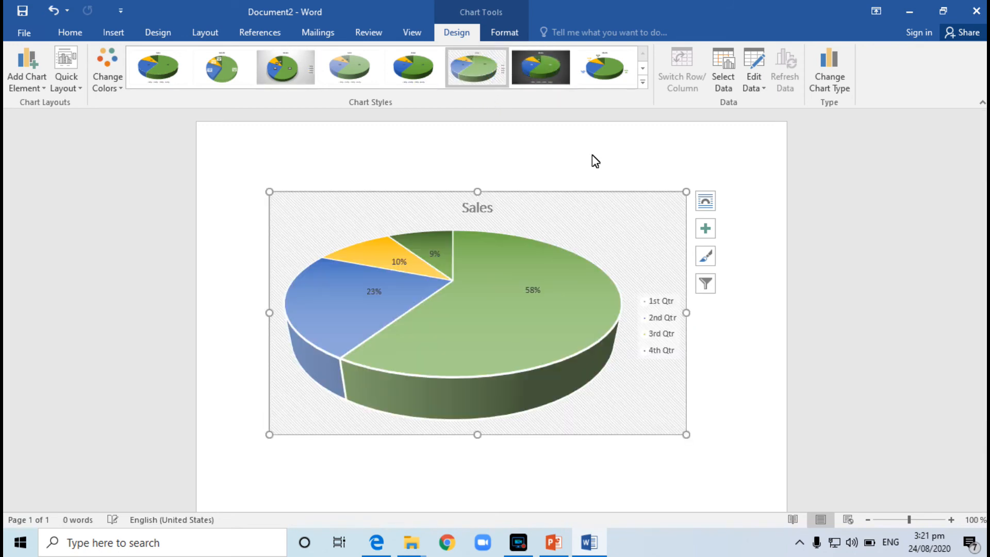
# Step: Apply the solid orange theme shape style to the chart area and change its fill to light blue
pyautogui.click(505, 34)
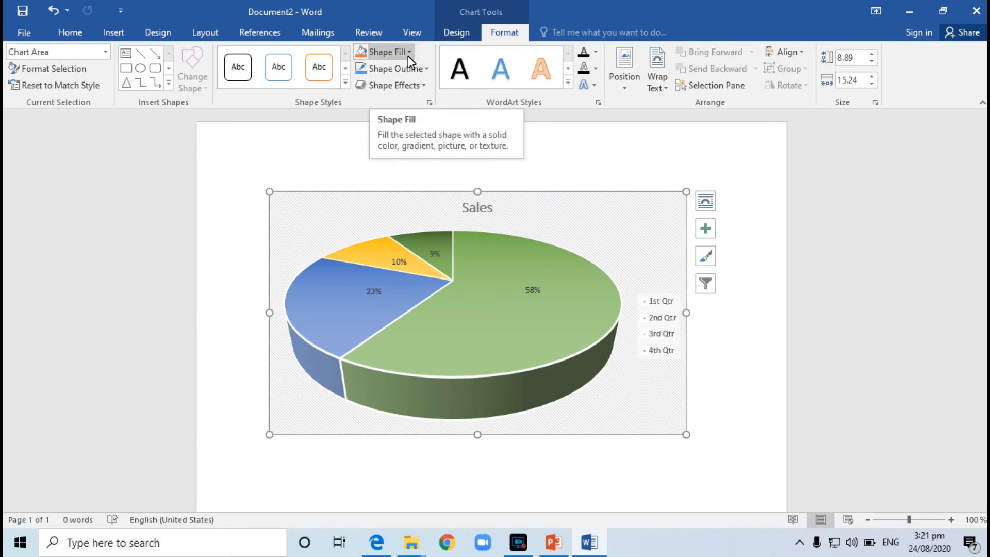
pyautogui.click(345, 83)
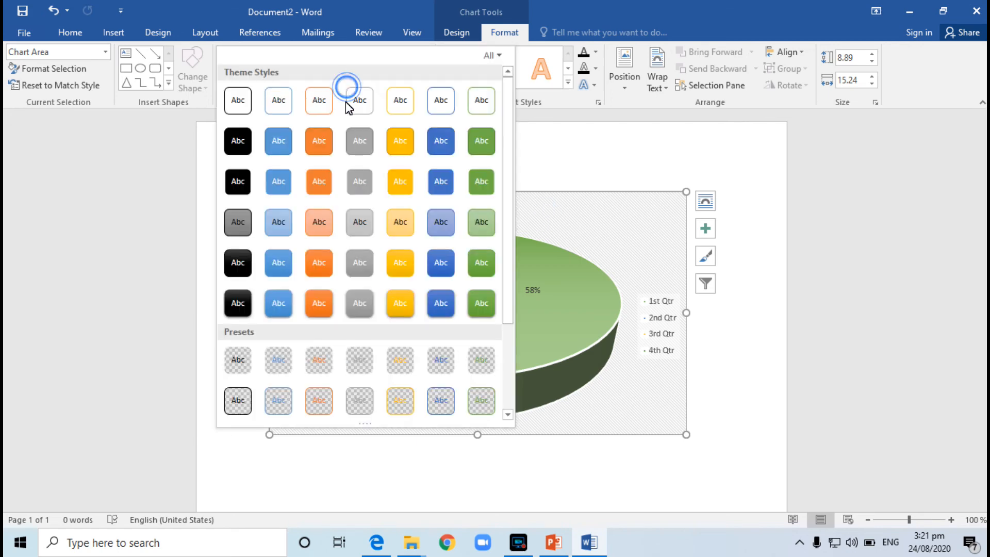
pyautogui.click(325, 143)
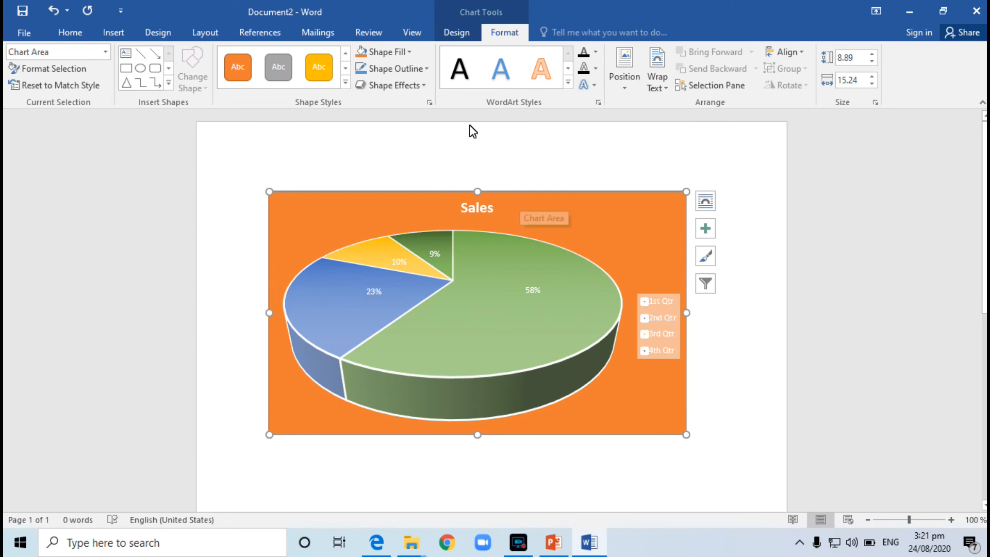
pyautogui.click(409, 53)
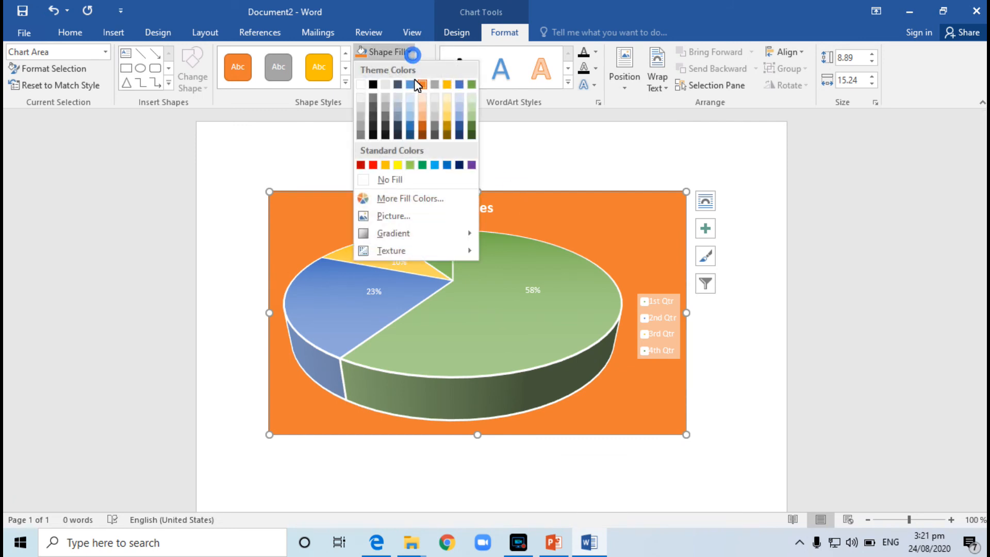
pyautogui.click(412, 109)
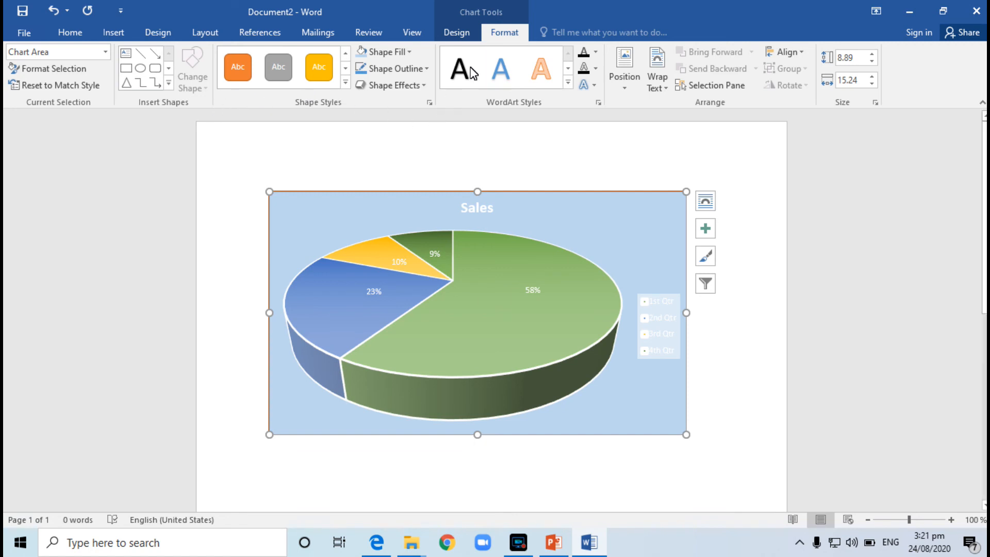
# Step: Open the pie chart's data for editing and add the column heading sales2 in cell C1
pyautogui.click(466, 33)
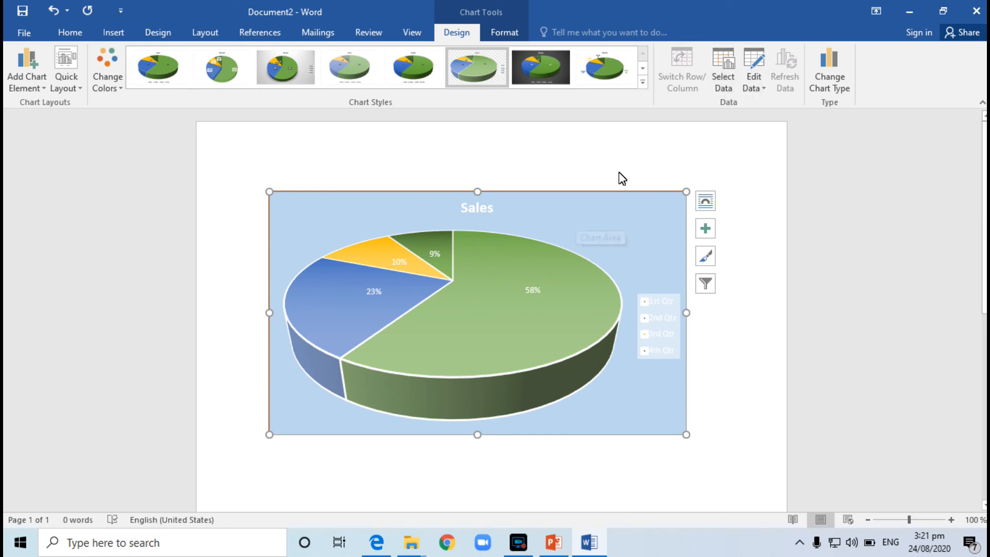
pyautogui.click(757, 93)
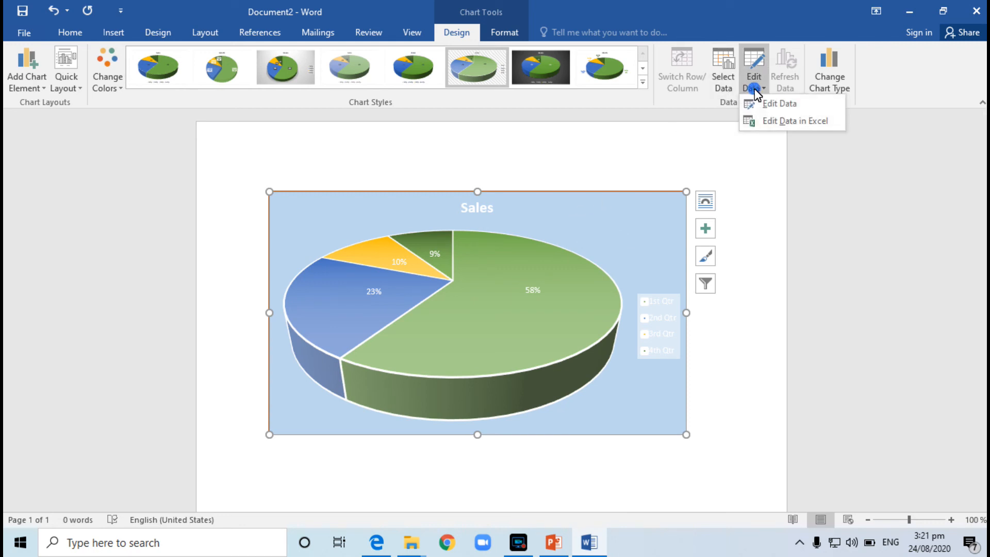
pyautogui.click(764, 105)
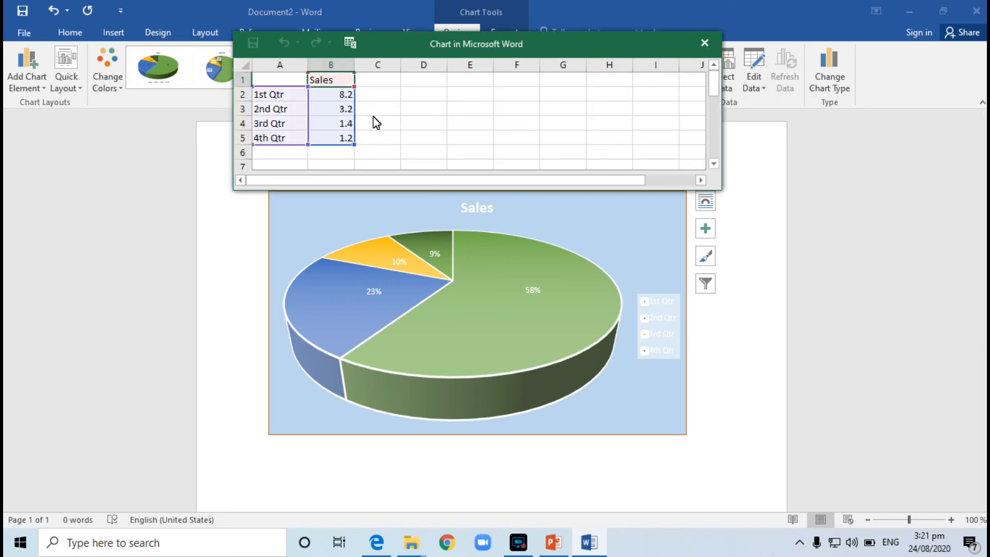
pyautogui.click(378, 85)
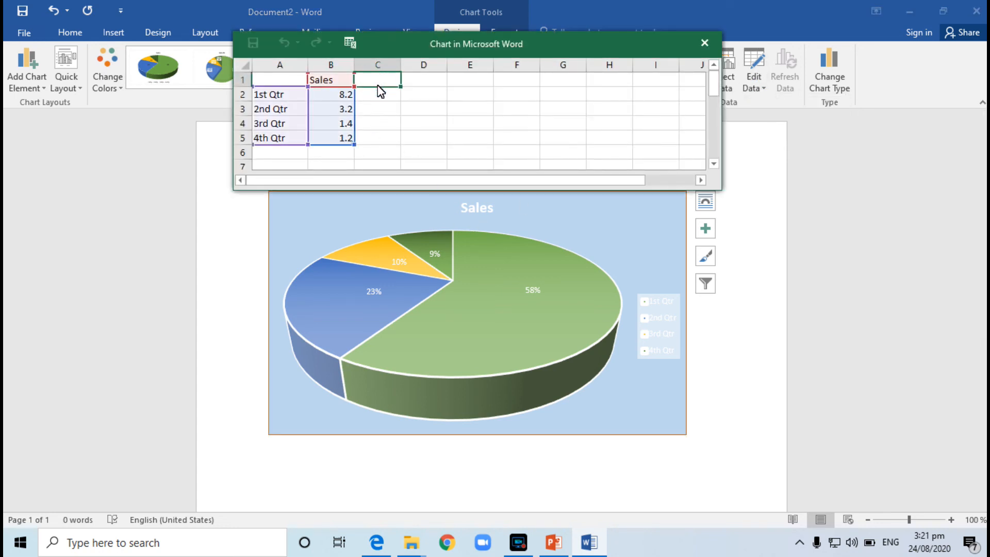
pyautogui.write('sales2')
pyautogui.press('Return')
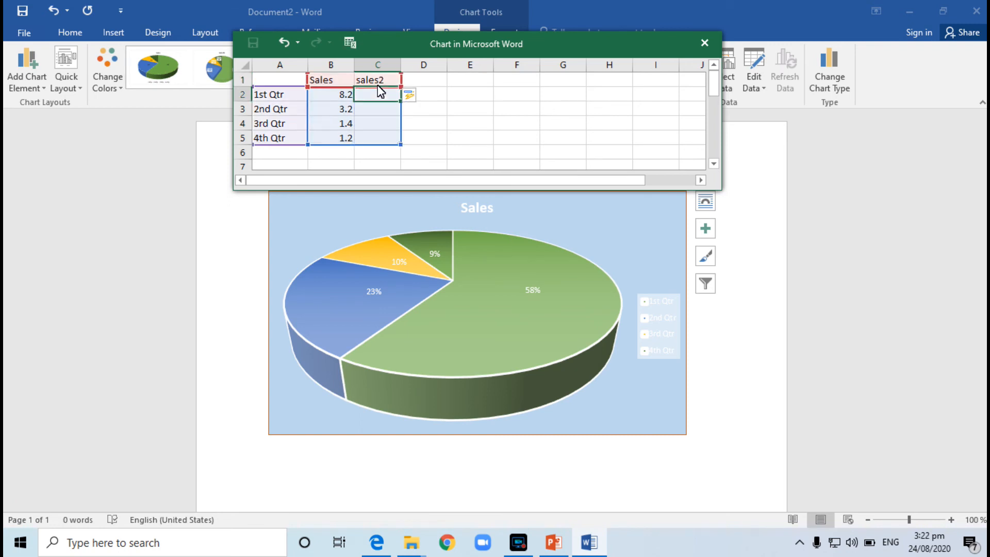
# Step: Enter the sales2 values 5, 5, 6 and 5 for the four quarters and return to the chart
pyautogui.write('5')
pyautogui.press('Return')
pyautogui.write('5')
pyautogui.press('Return')
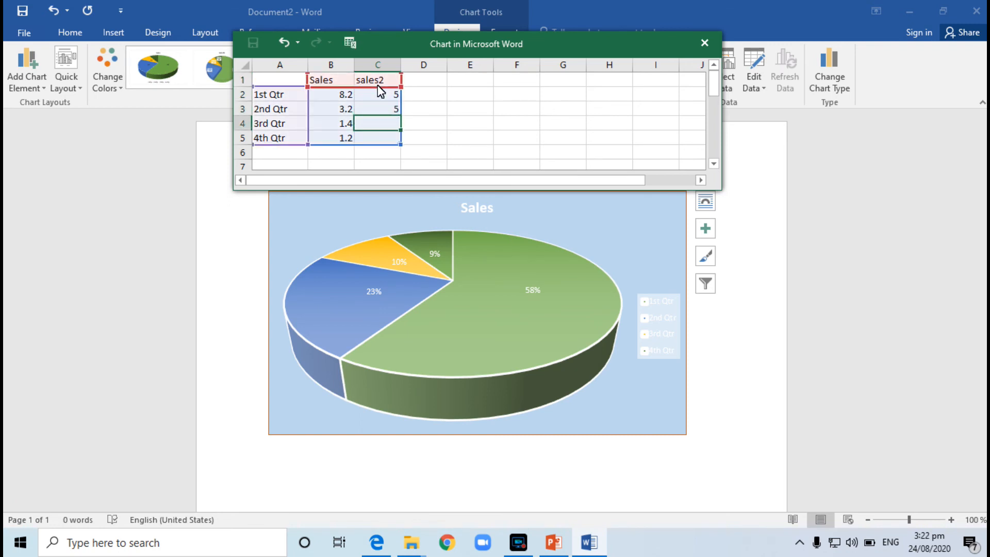
pyautogui.write('6')
pyautogui.press('Return')
pyautogui.write('5')
pyautogui.press('Return')
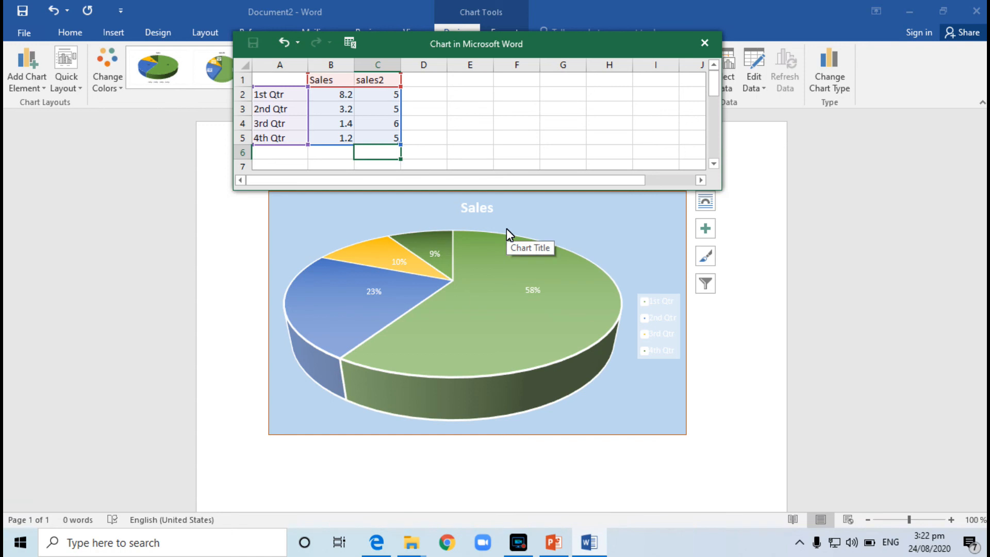
pyautogui.click(621, 240)
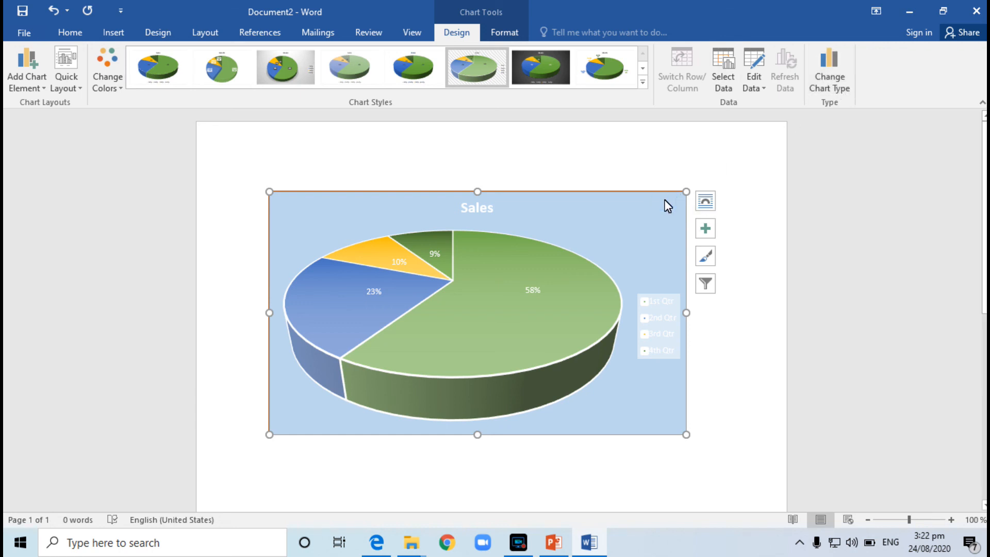
# Step: Change the chart type from 3-D pie to Bar of Pie
pyautogui.click(831, 88)
pyautogui.moveTo(453, 226)
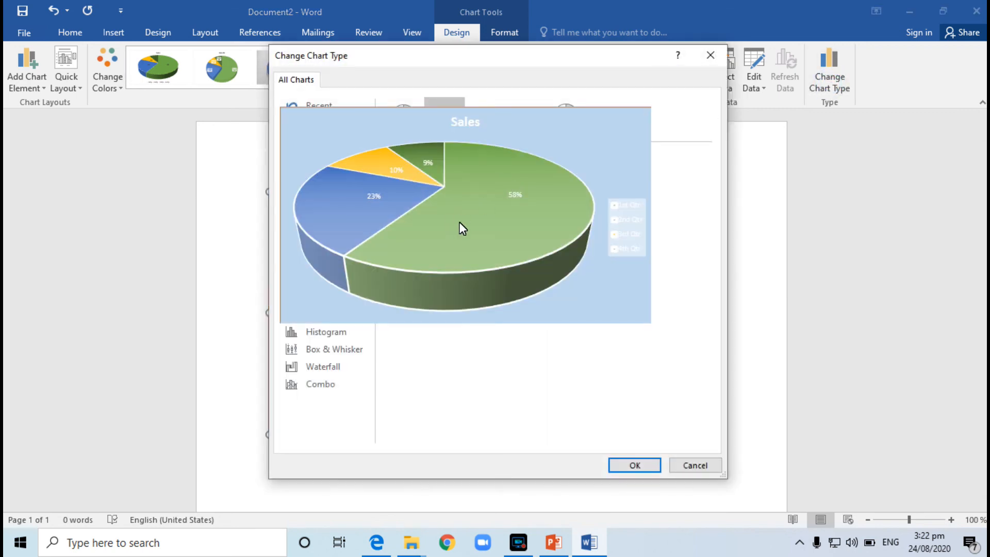
pyautogui.click(527, 119)
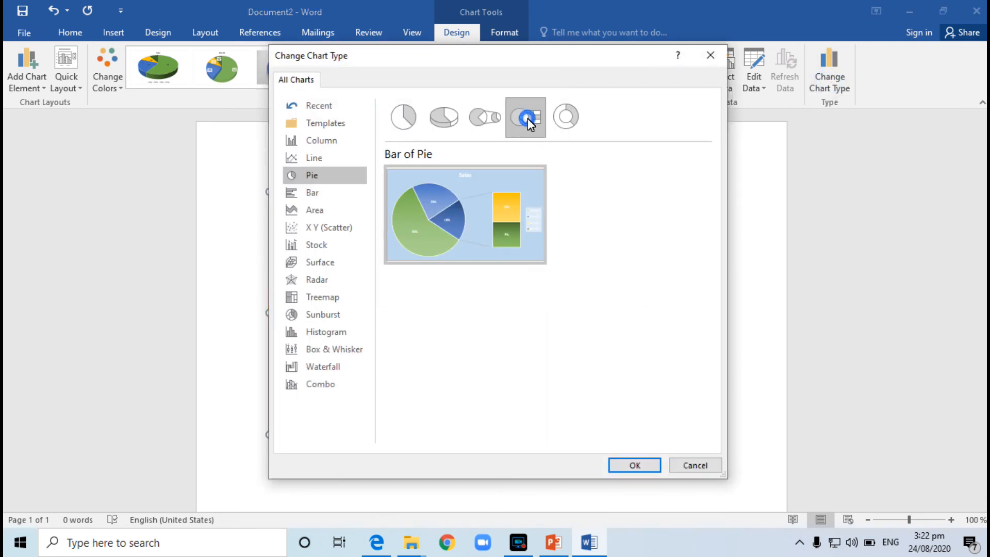
pyautogui.click(635, 466)
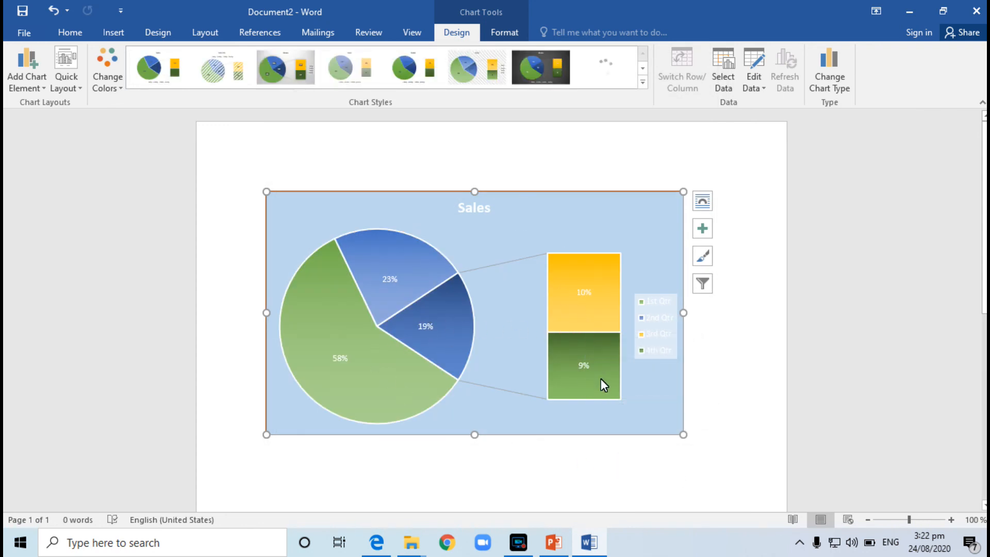
# Step: Fill the chart's legend with a dark blue-gray theme colour
pyautogui.click(665, 309)
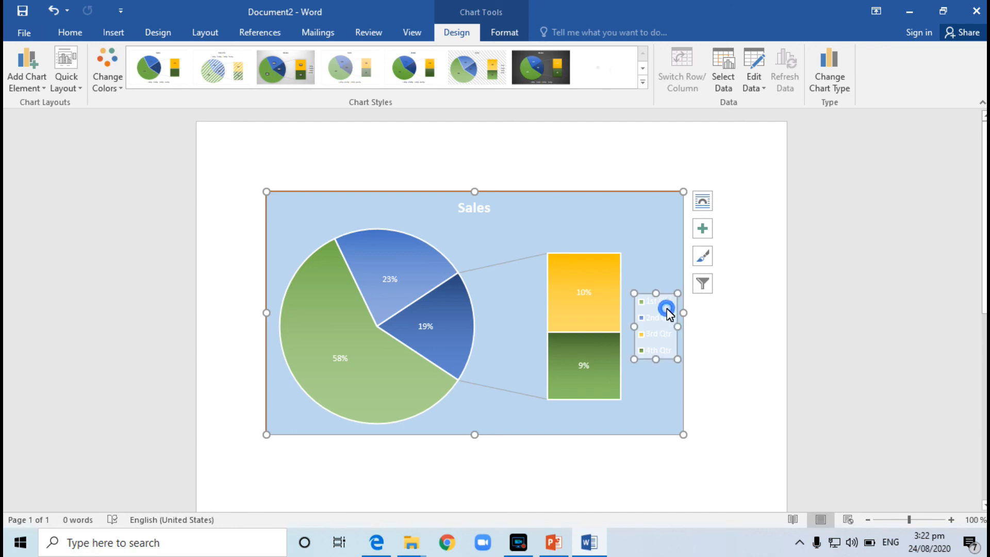
pyautogui.click(505, 36)
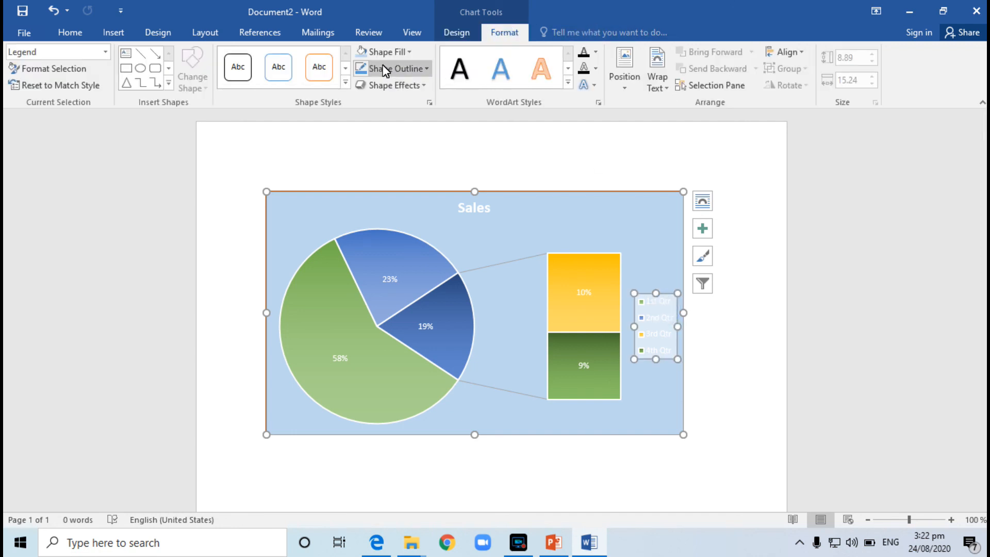
pyautogui.click(395, 53)
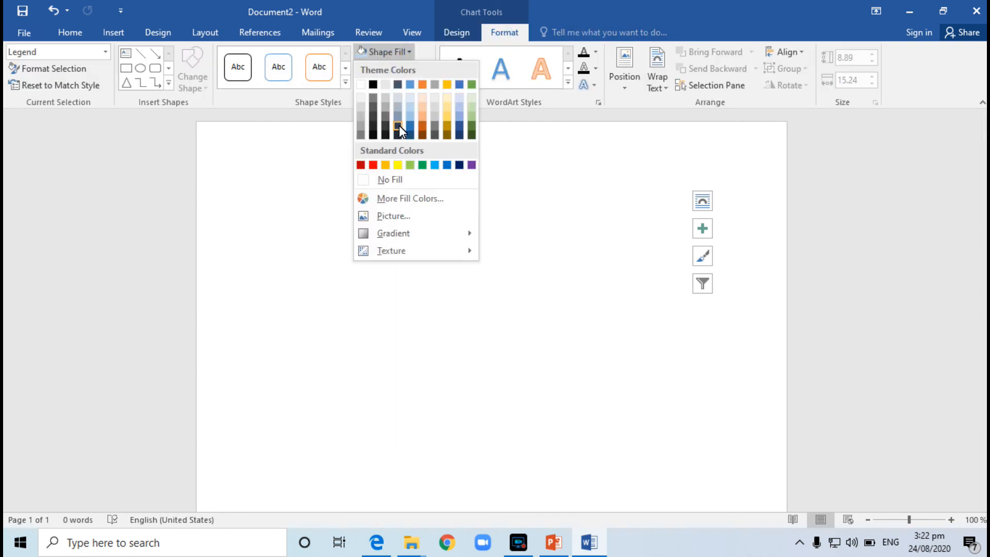
pyautogui.click(398, 125)
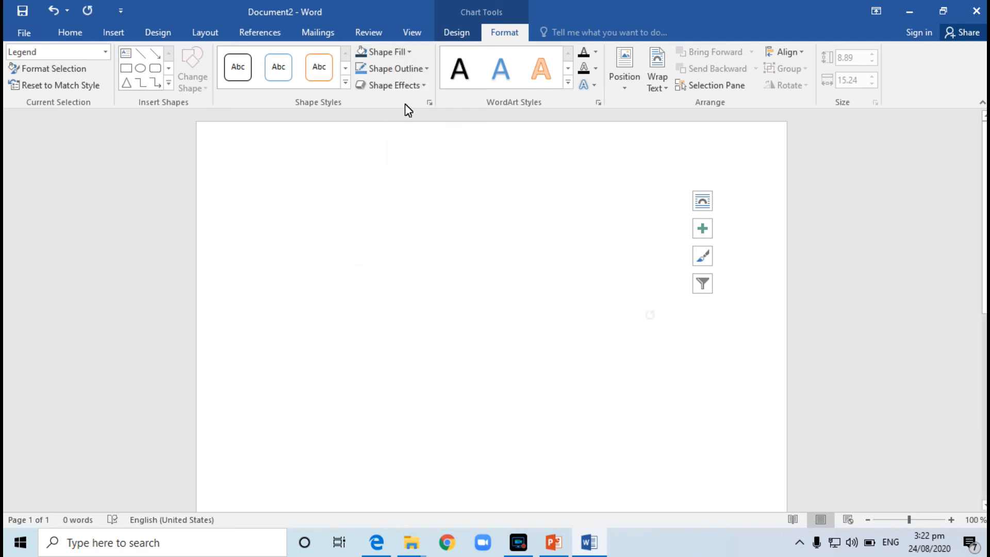